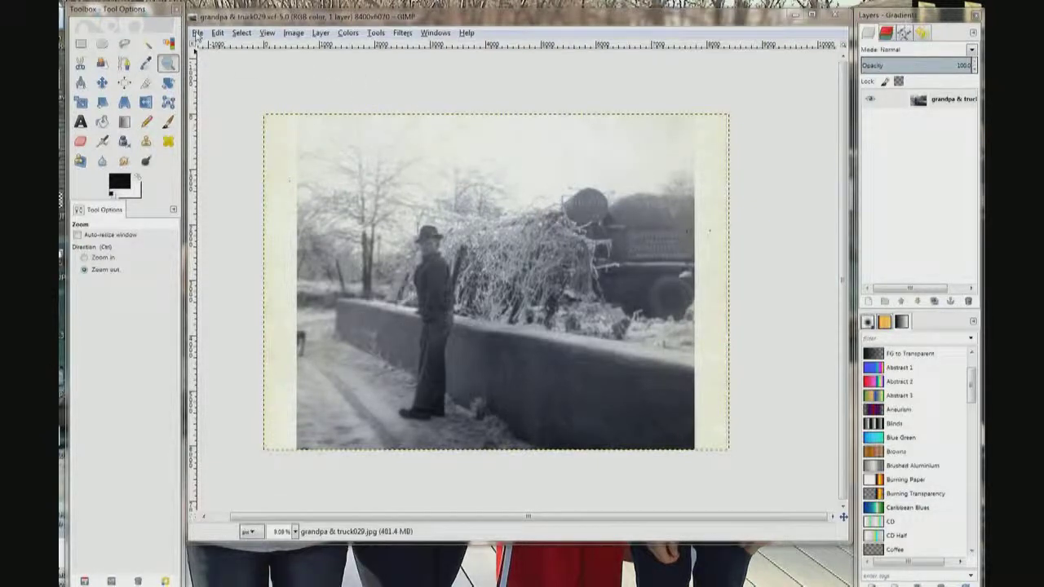
Step: Open grandpa & truck029.jpg from the Desktop, keeping its embedded color profile
left_click(196, 32)
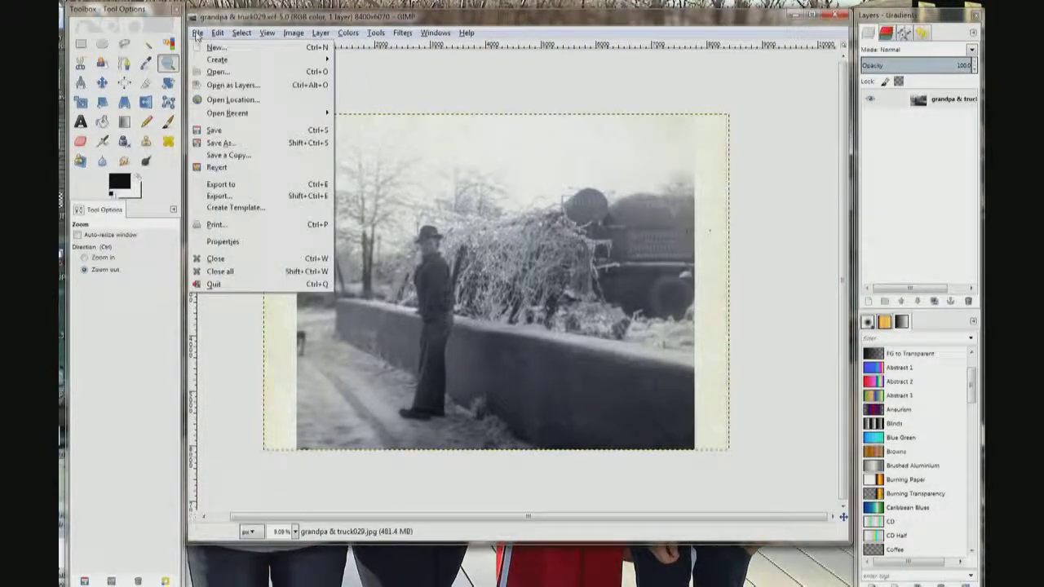
left_click(254, 76)
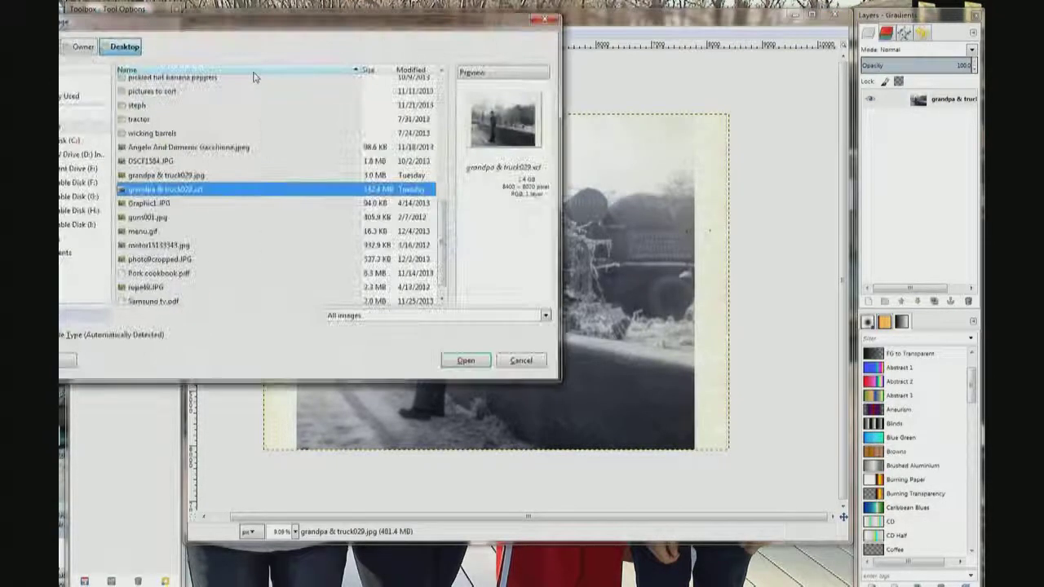
double_click(201, 176)
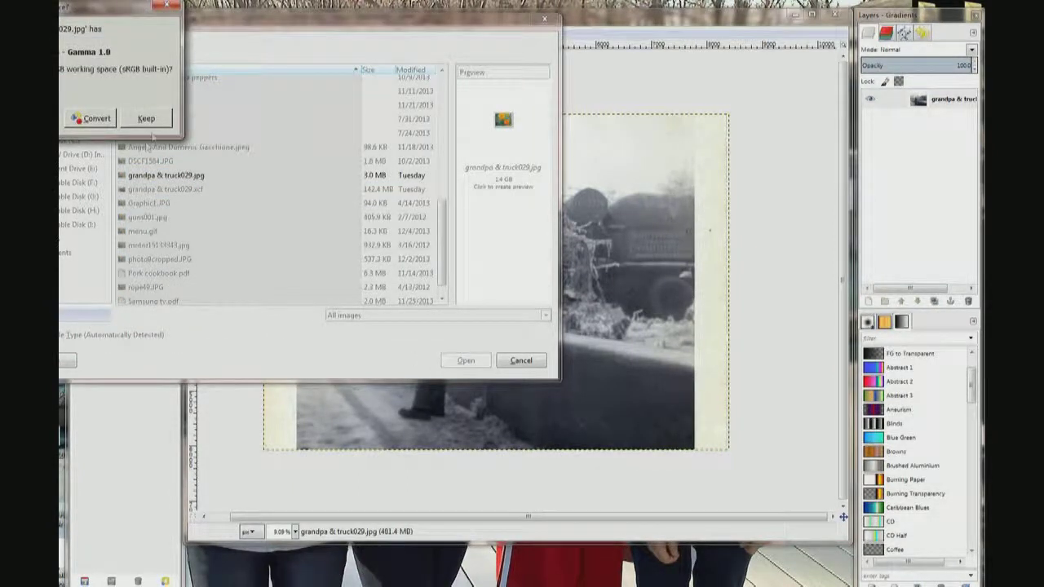
left_click(147, 119)
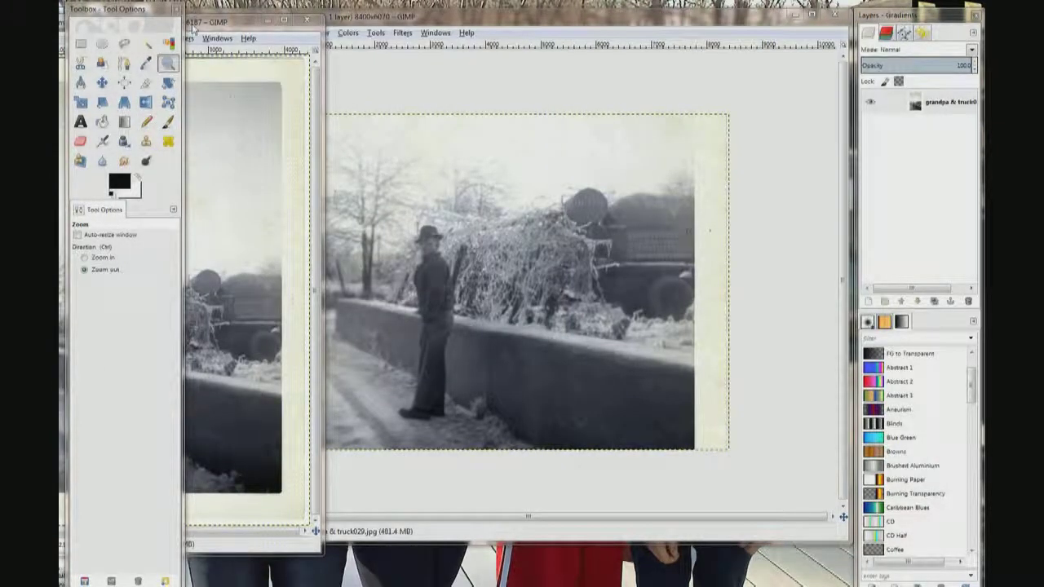
Step: Move the newly opened image's window clear of the toolbox and widen it to show the whole photo
left_click_drag(193, 30, 193, 0)
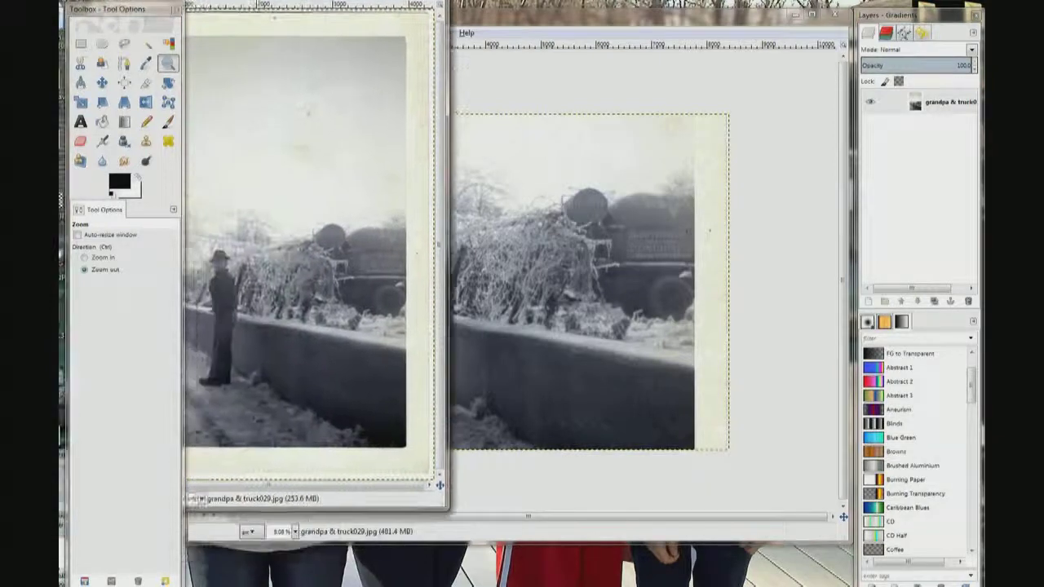
left_click_drag(425, 8, 426, 38)
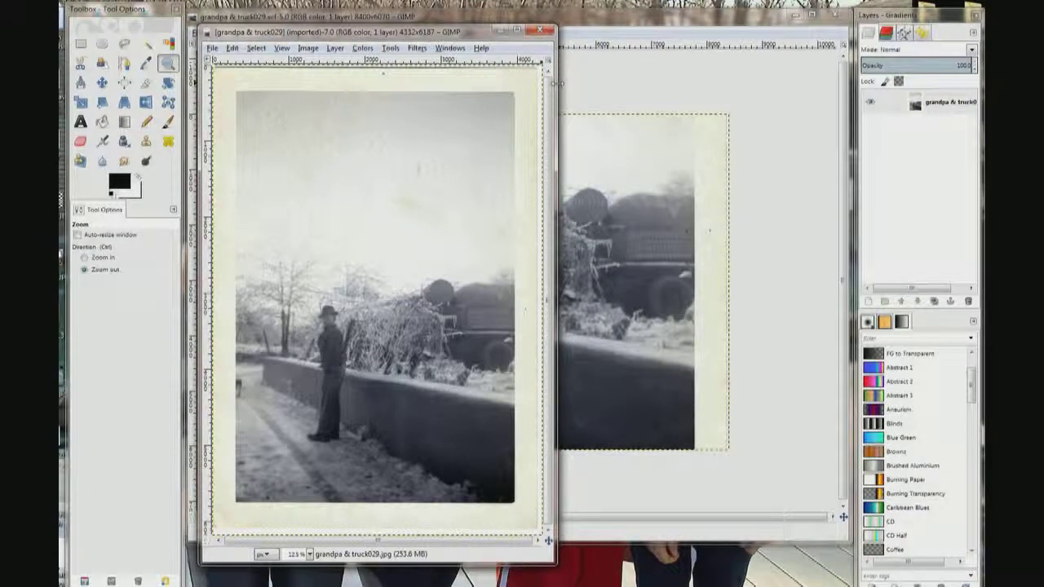
left_click_drag(560, 82, 827, 117)
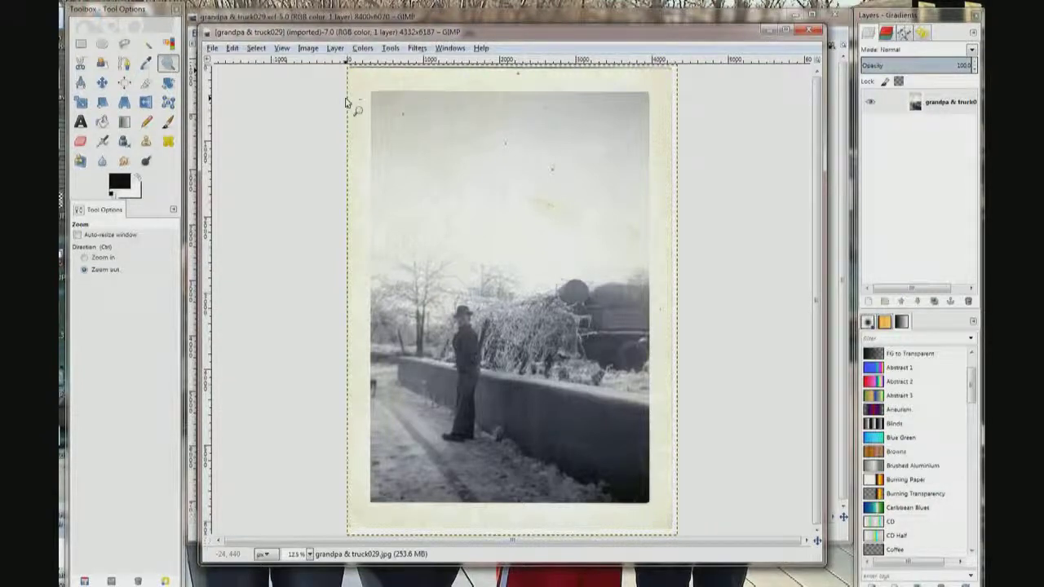
Step: Scale the whole imported image to 8400 x 11997 pixels, using inches as the size unit
left_click(312, 52)
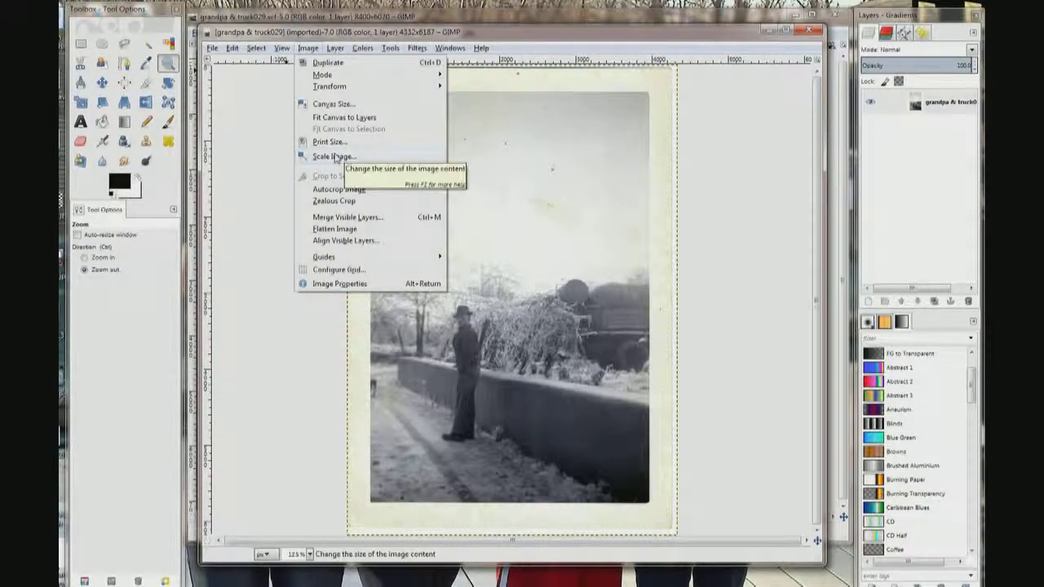
left_click(337, 158)
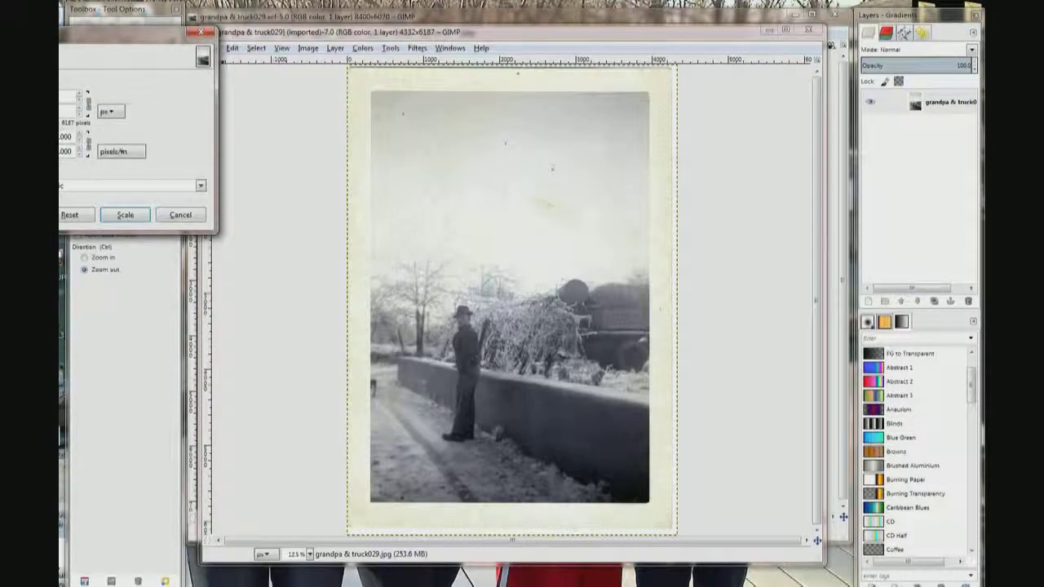
left_click(113, 112)
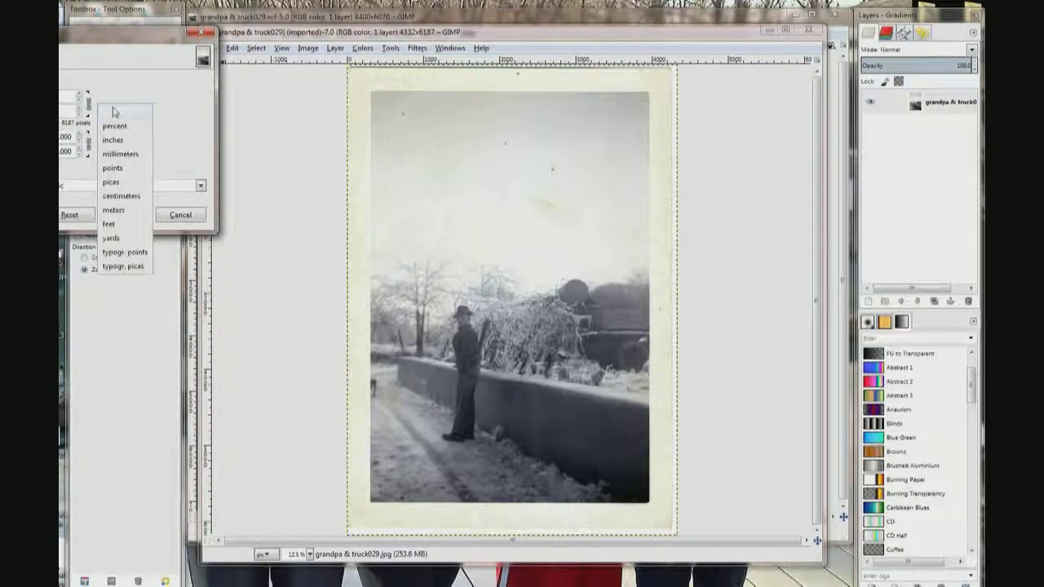
left_click(123, 140)
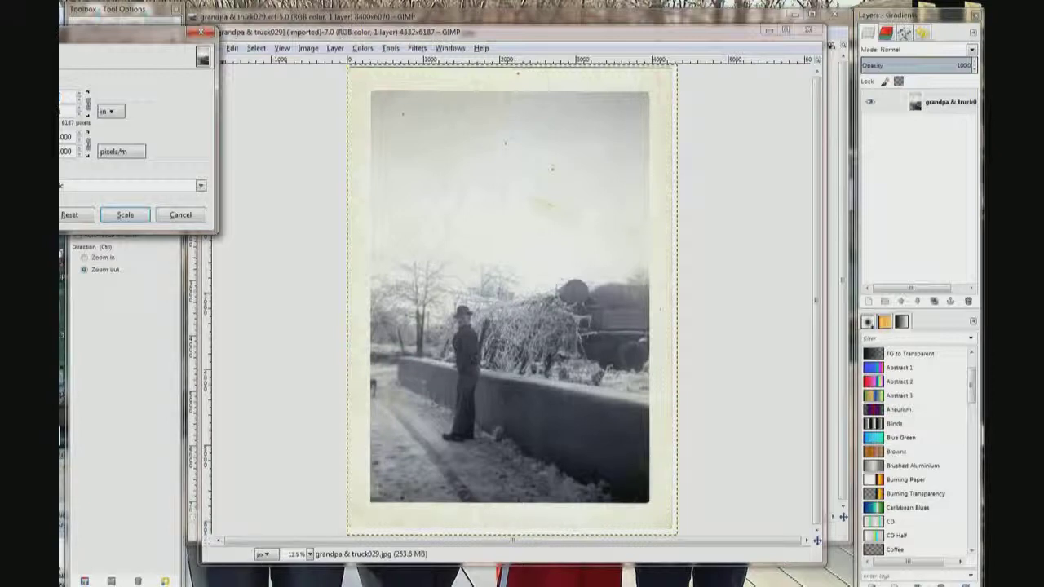
key("Tab")
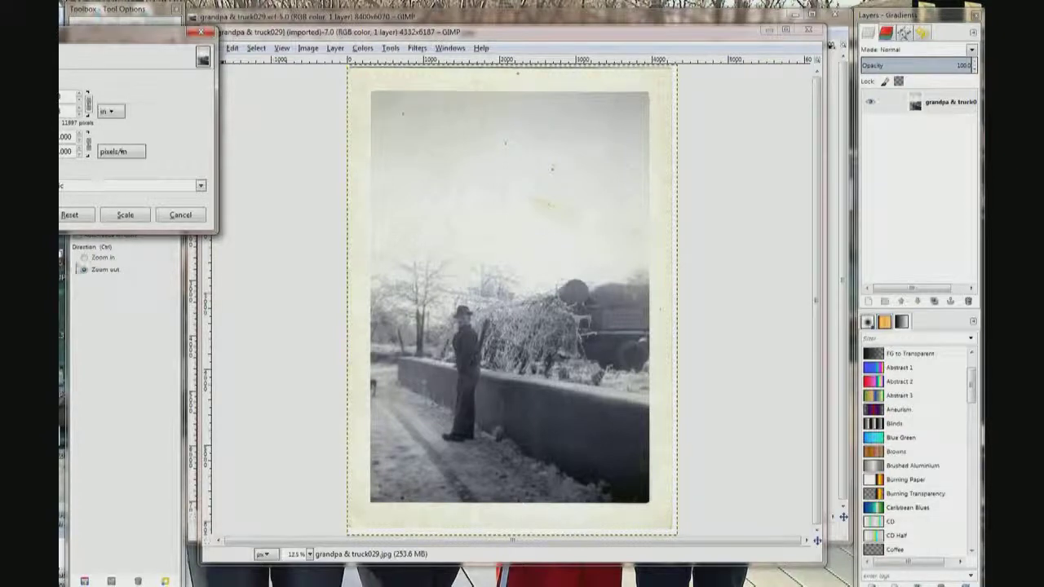
left_click(122, 214)
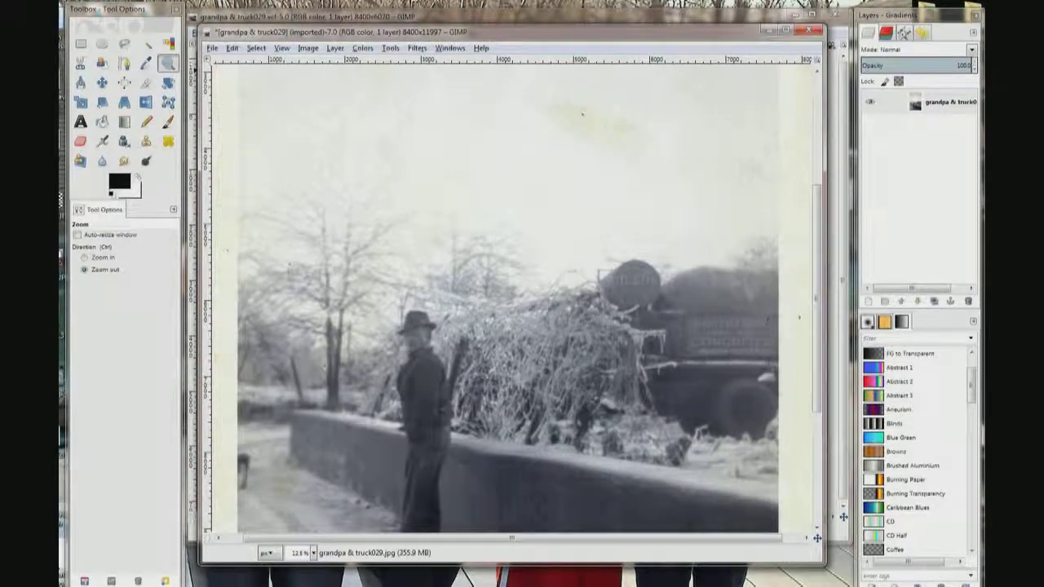
Step: Make a rectangular selection about 8975 x 736 px over the blank border along the photo's top edge
left_click(167, 64)
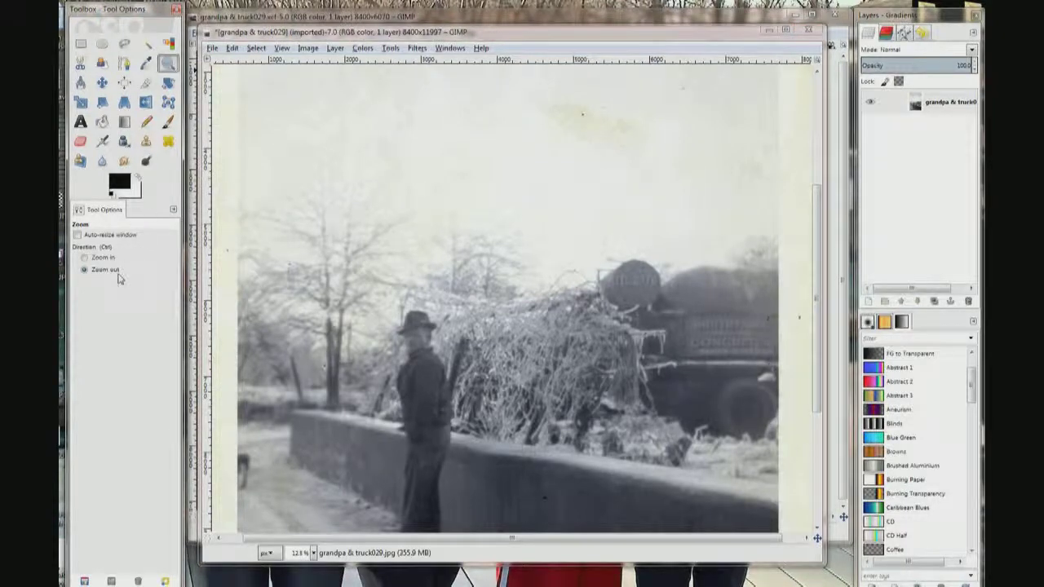
left_click(370, 243)
left_click(371, 244)
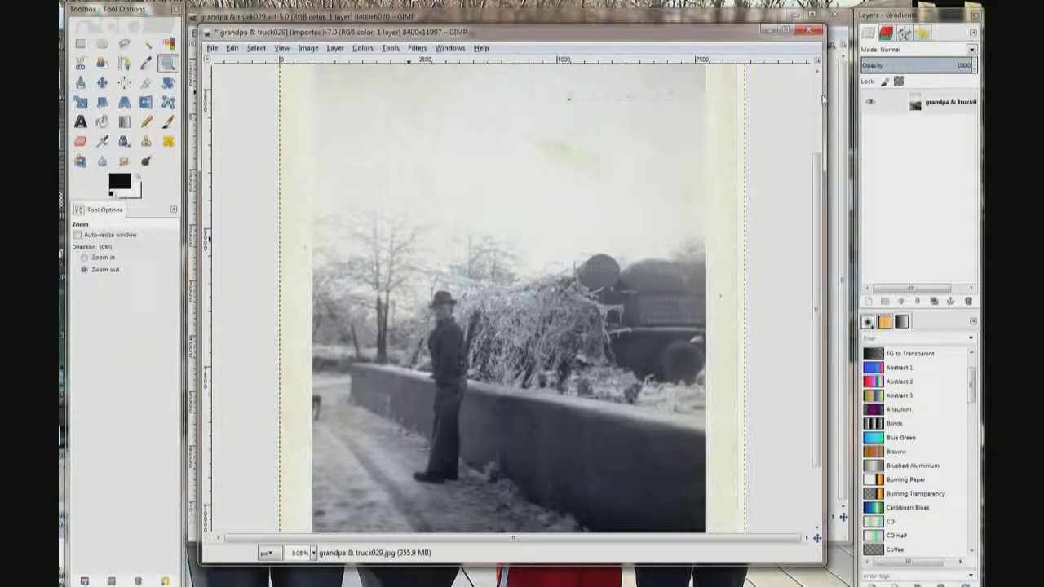
scroll(818, 88, "up", 3)
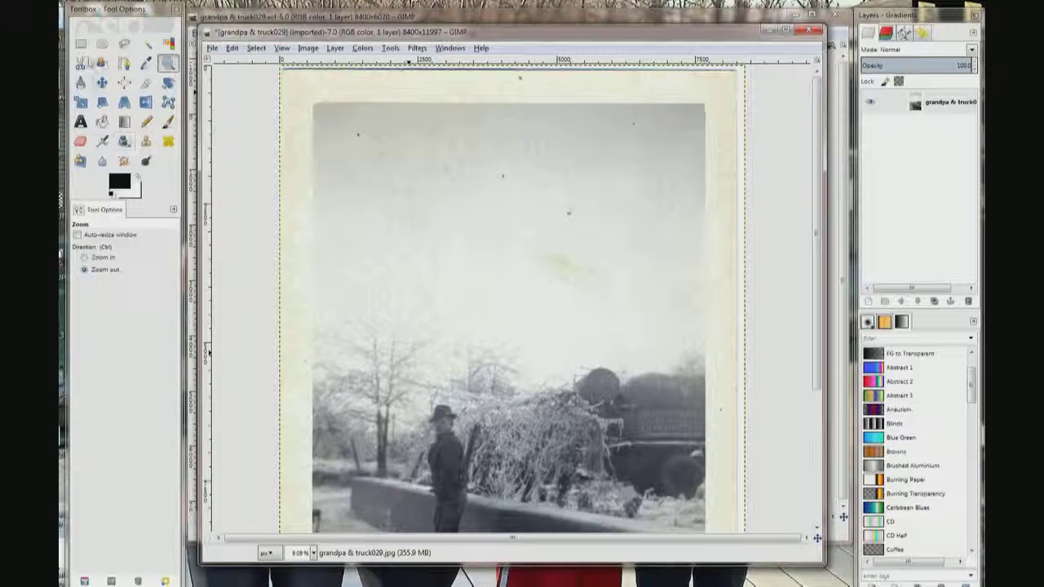
left_click(86, 48)
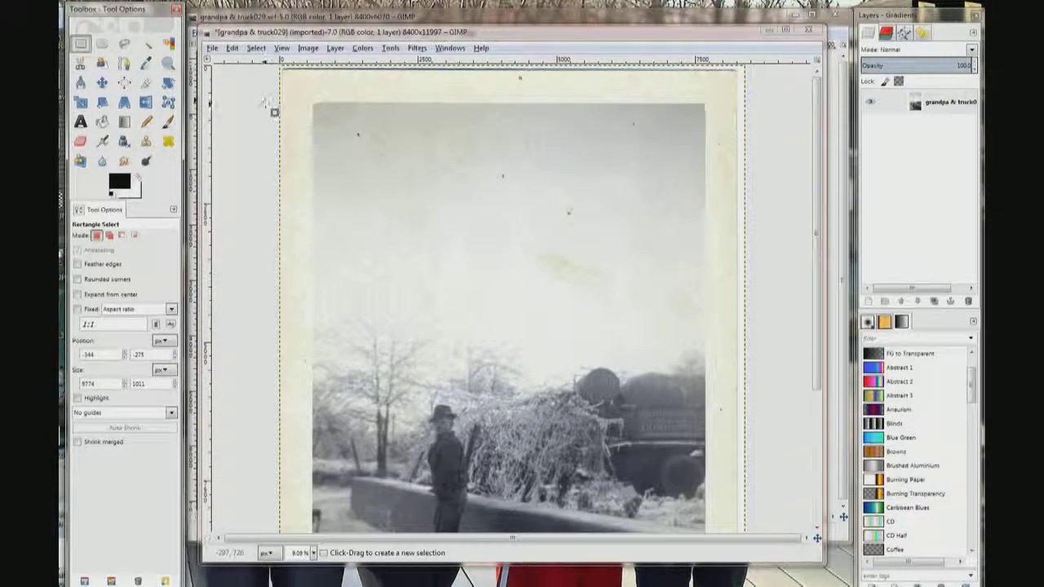
left_click_drag(267, 104, 772, 72)
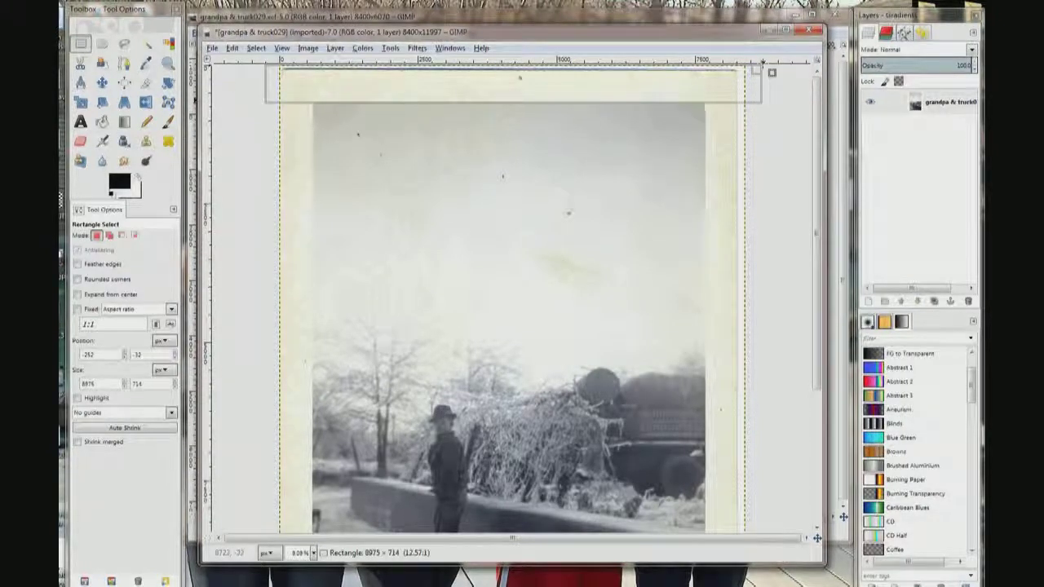
left_click_drag(771, 72, 772, 70)
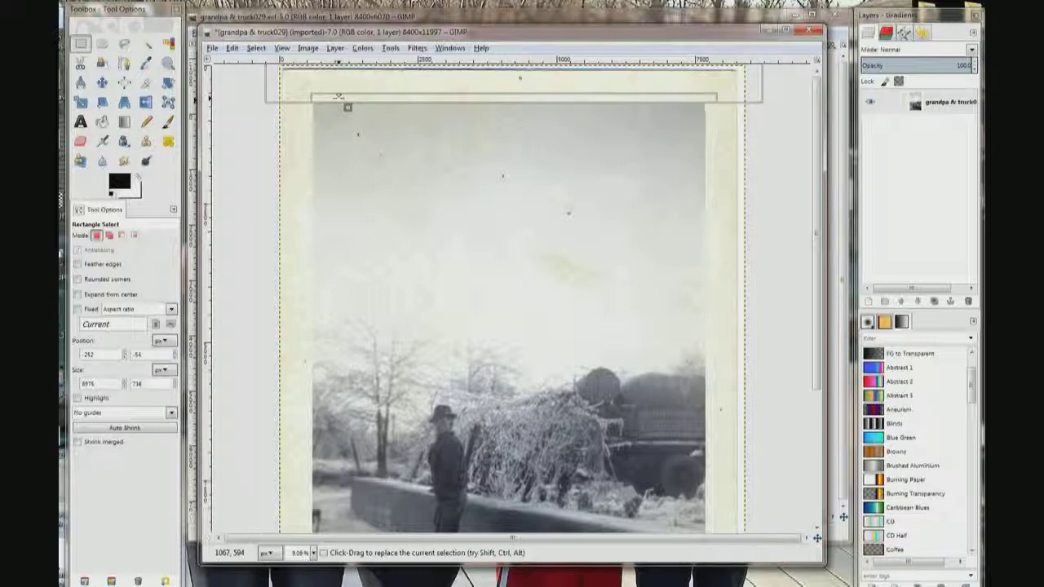
left_click_drag(339, 97, 347, 96)
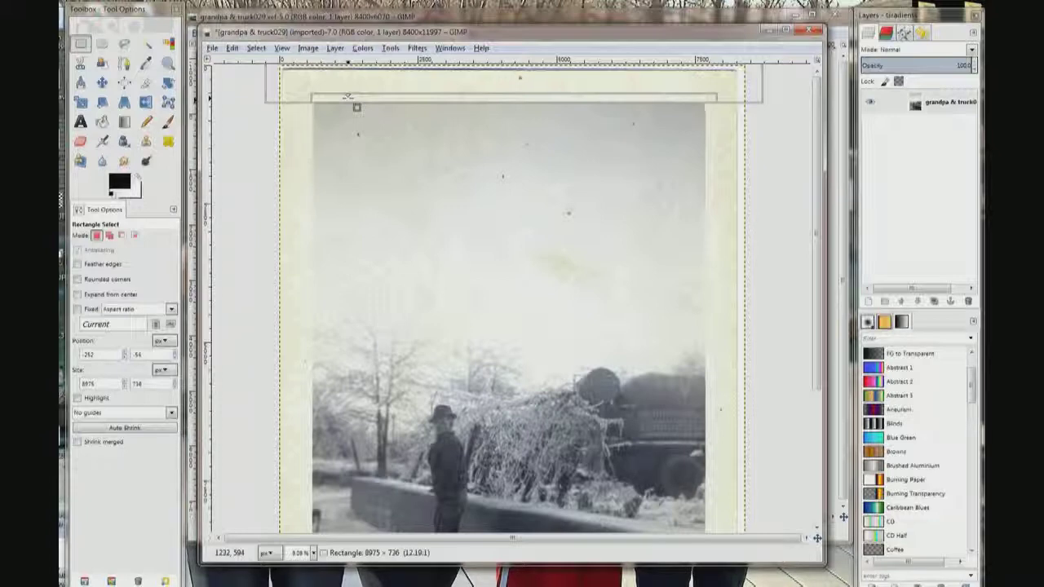
left_click_drag(348, 96, 349, 98)
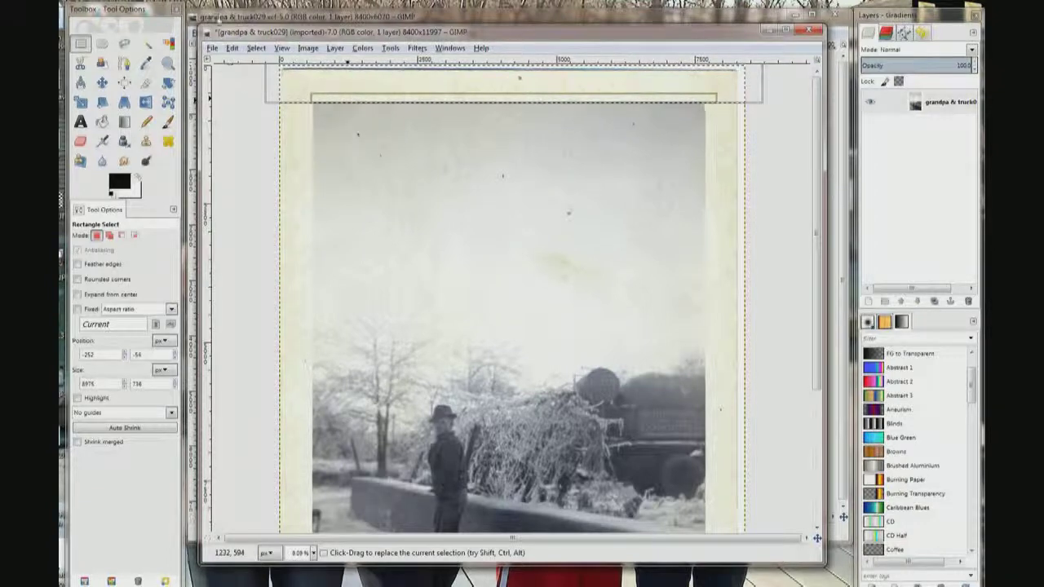
Step: Copy the selected border strip and paste it into the grandpa & truck029.xcf image
left_click(233, 48)
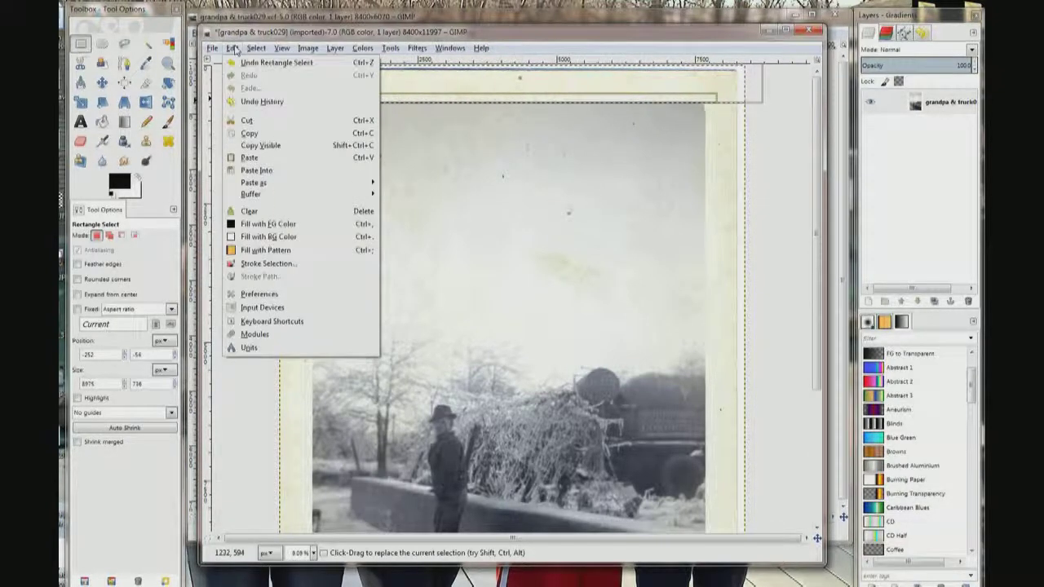
left_click(235, 135)
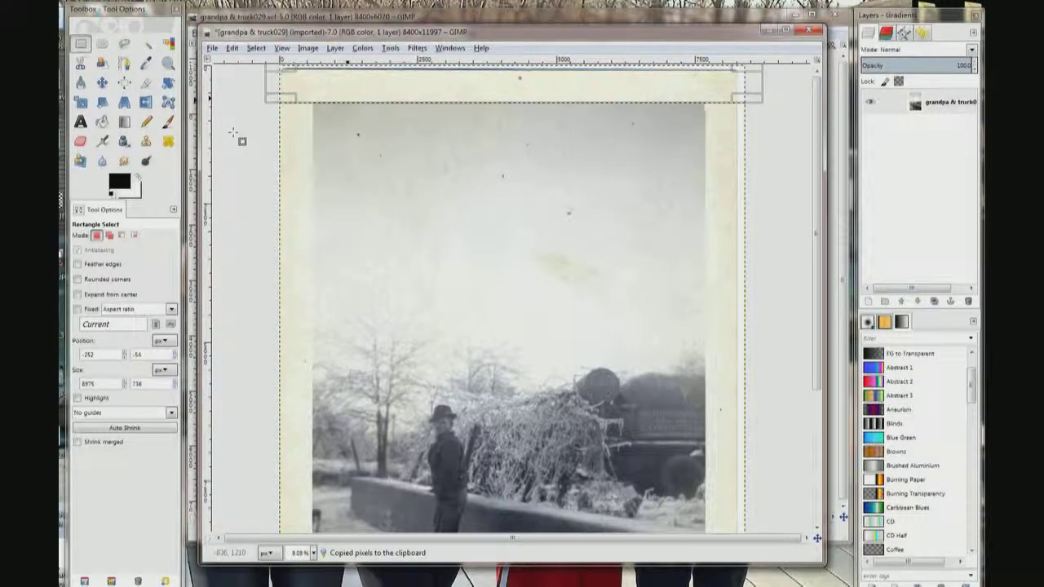
left_click(430, 18)
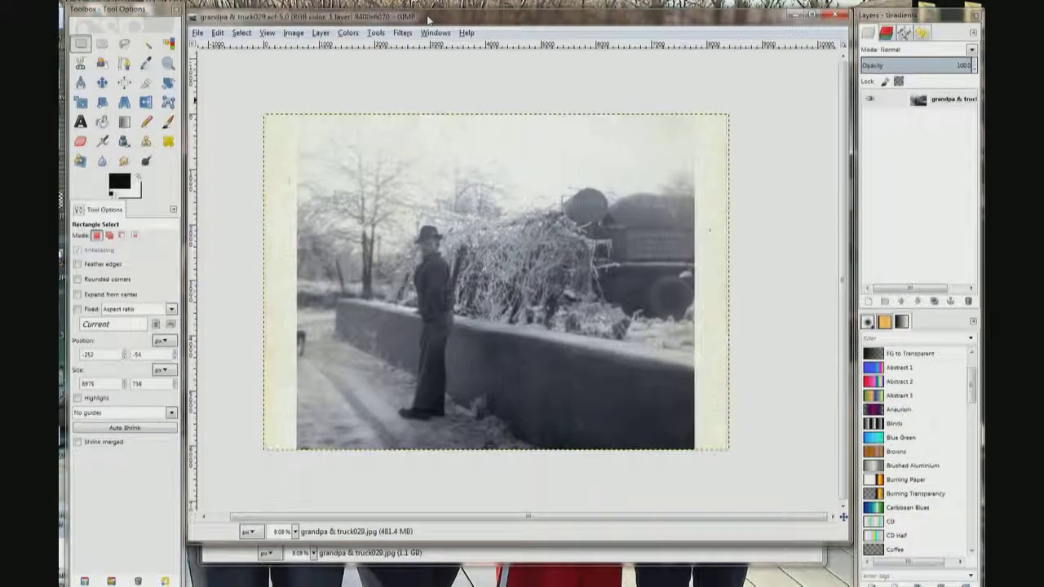
left_click(218, 34)
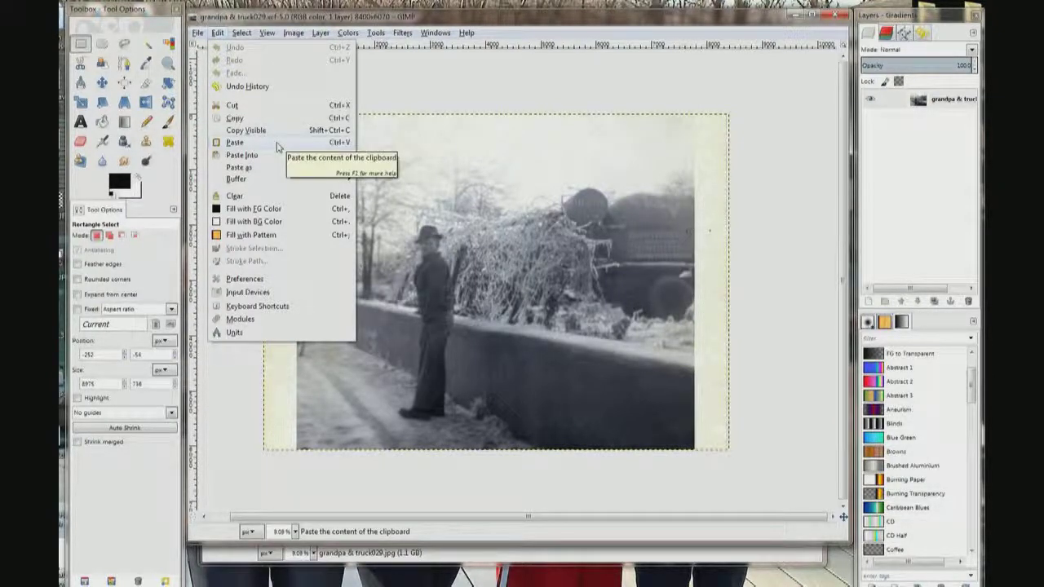
left_click(276, 143)
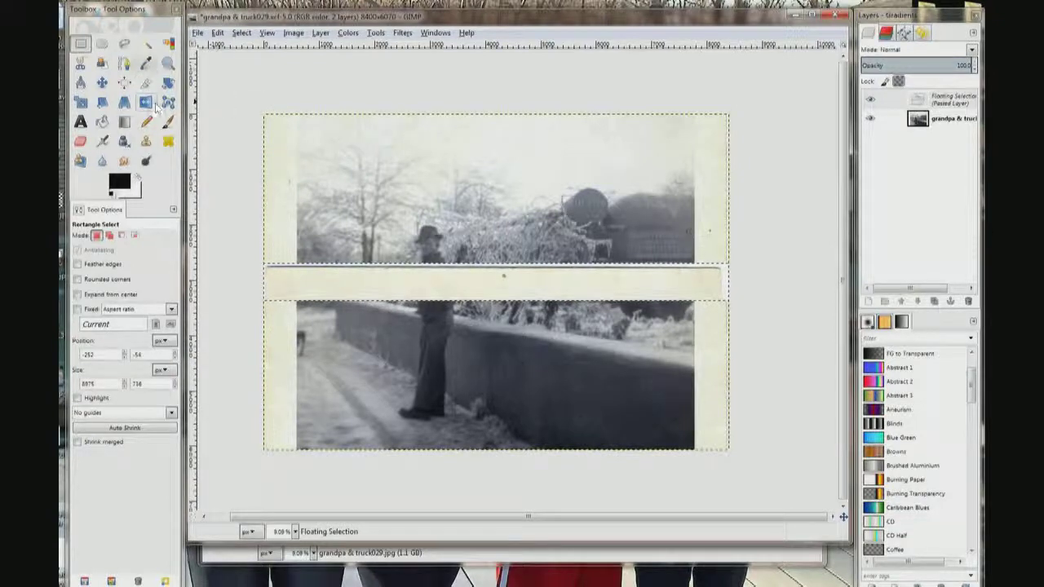
Step: Move the pasted border strip up to the photo's top edge and align it with both sides
left_click(104, 83)
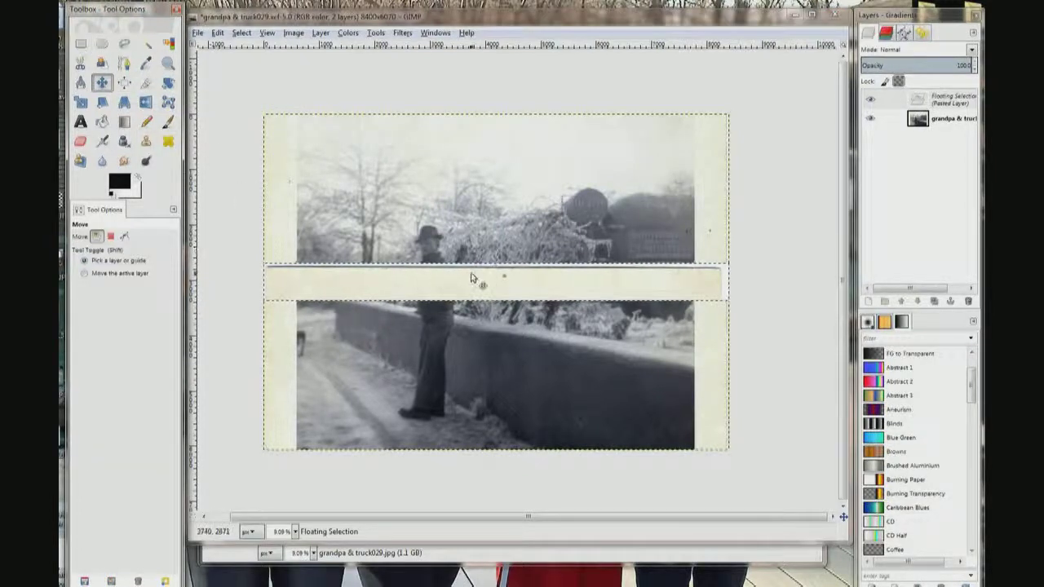
left_click_drag(469, 280, 465, 134)
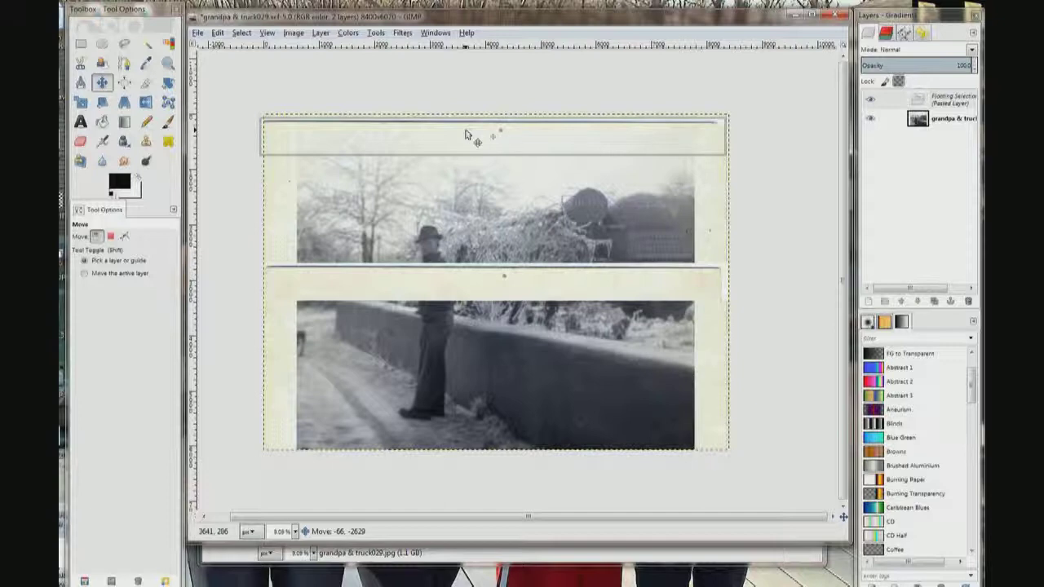
left_click_drag(465, 135, 470, 134)
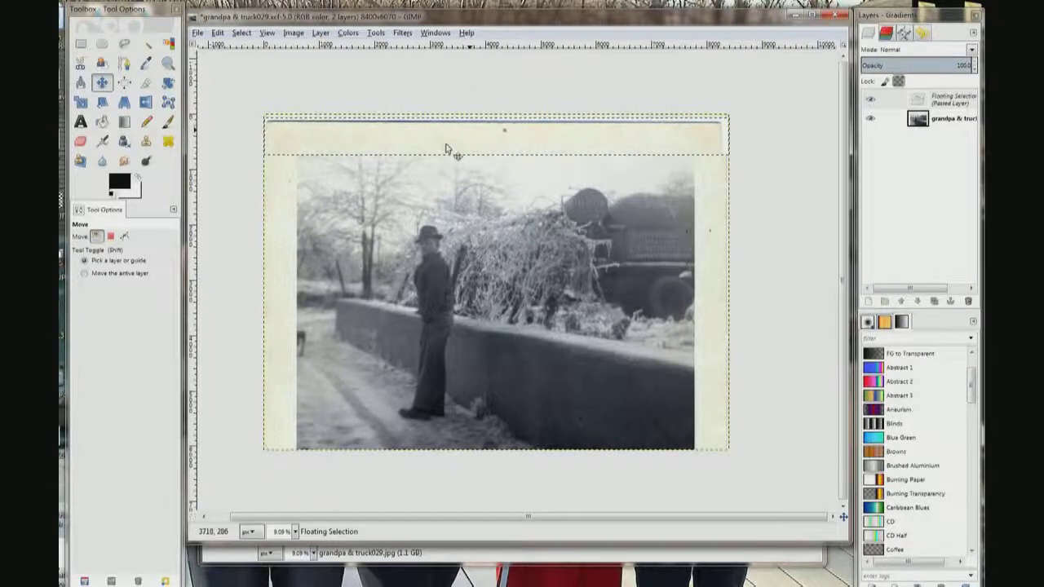
left_click_drag(446, 148, 446, 140)
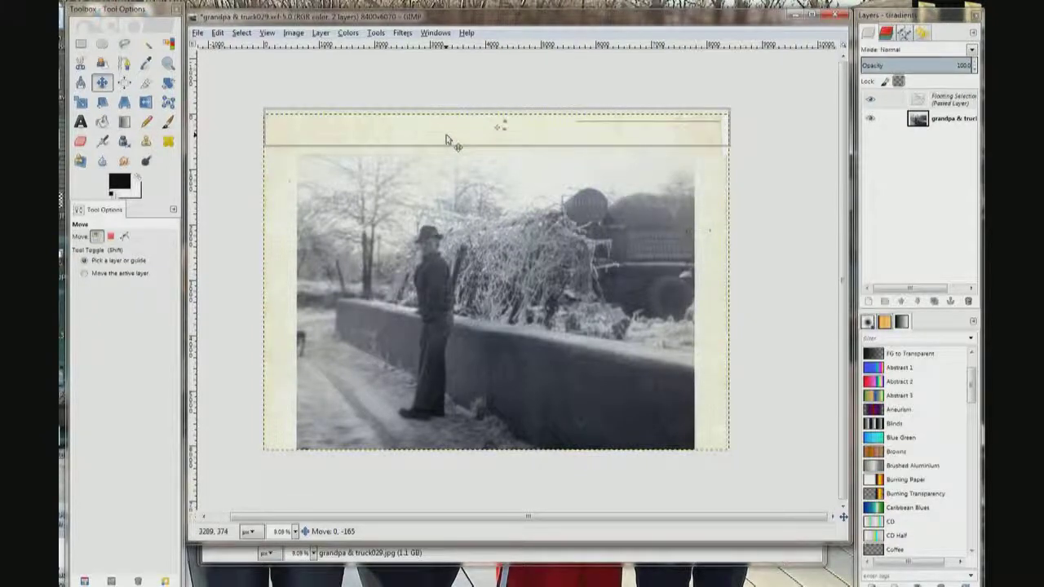
left_click_drag(445, 140, 448, 140)
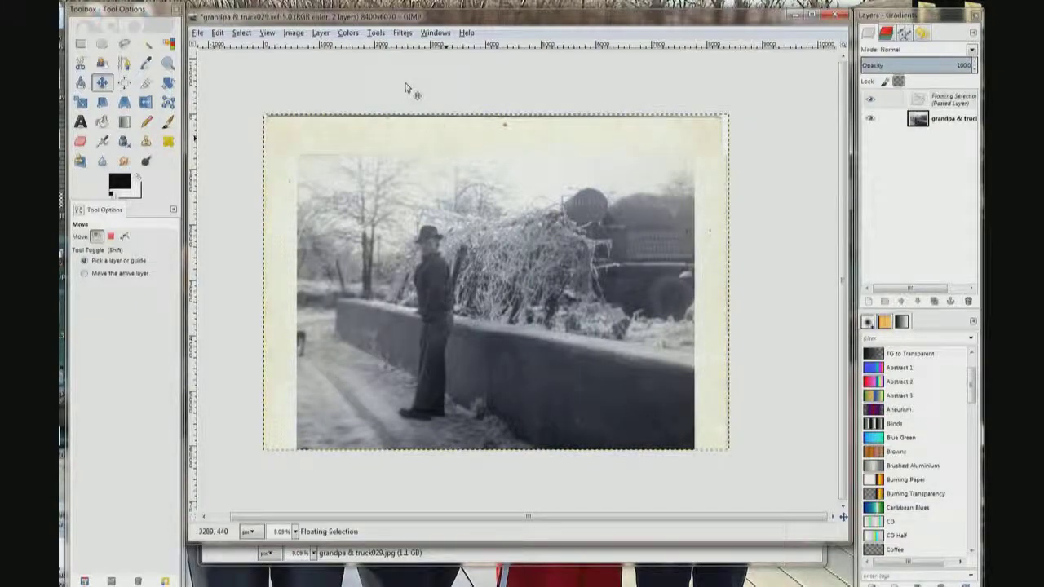
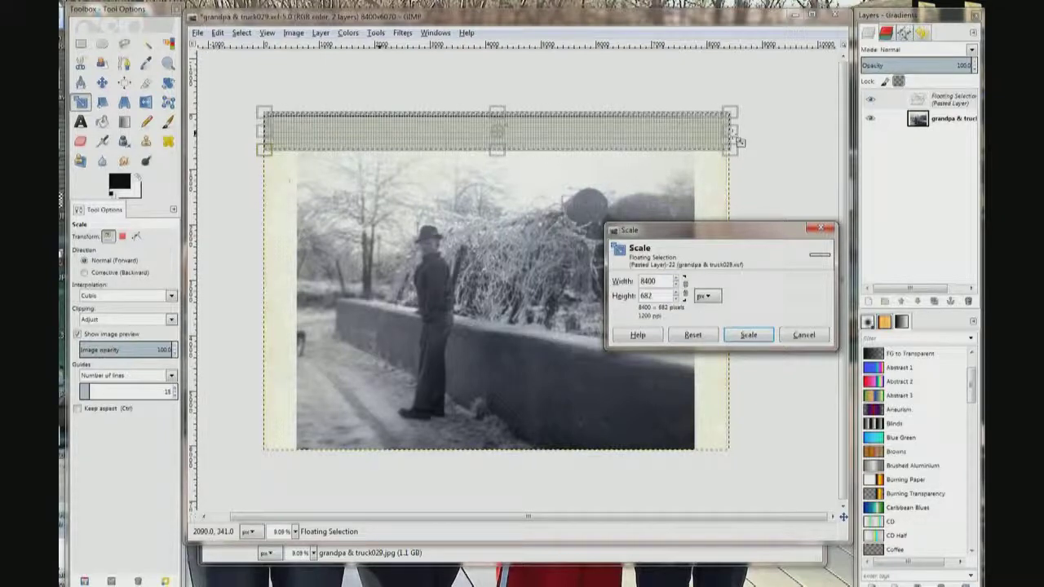
Step: Scale the pasted border strip to 8554 x 682 px so it extends past the photo's right edge
left_click(738, 142)
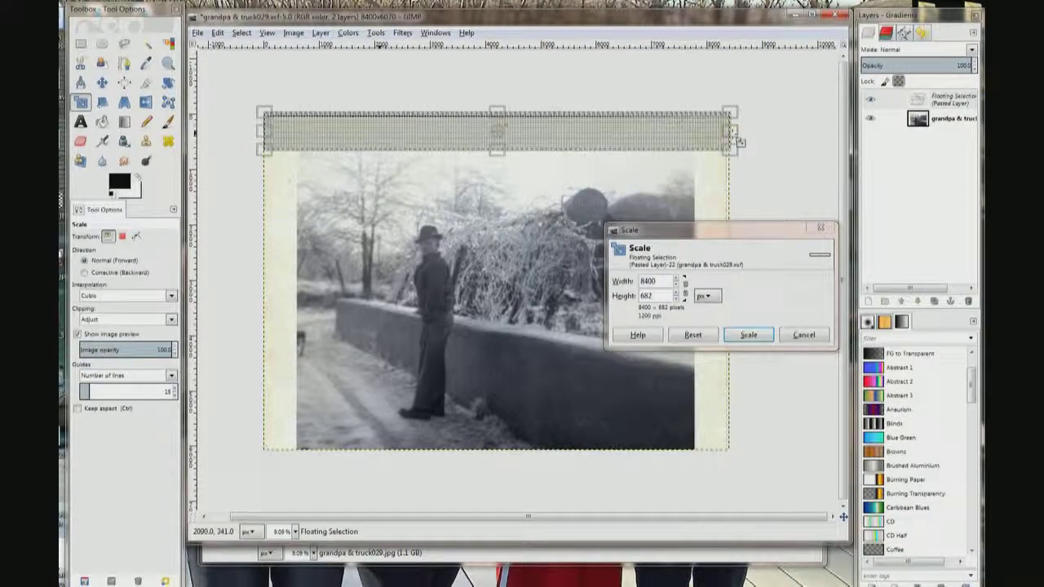
left_click_drag(740, 131, 747, 133)
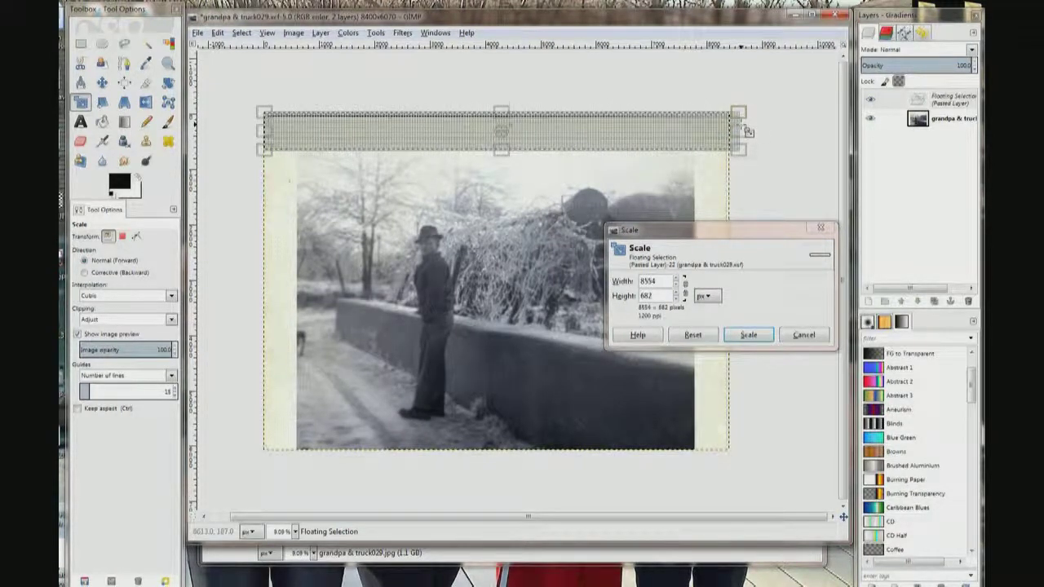
left_click(749, 335)
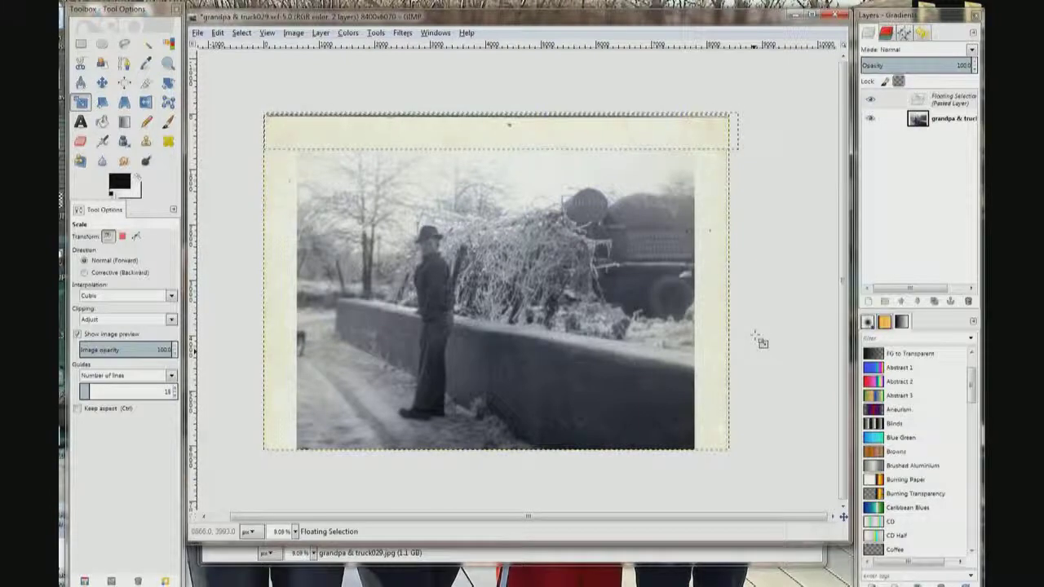
Step: Scale the pasted border strip to 8477 x 682 px, bringing its right end closer to the photo's right edge
left_click(494, 144)
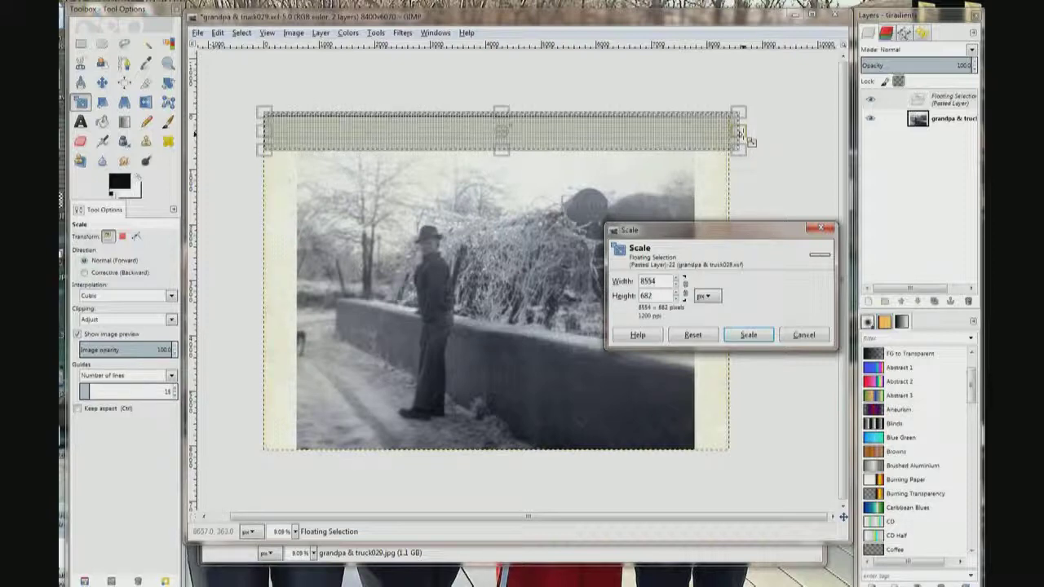
left_click(750, 142)
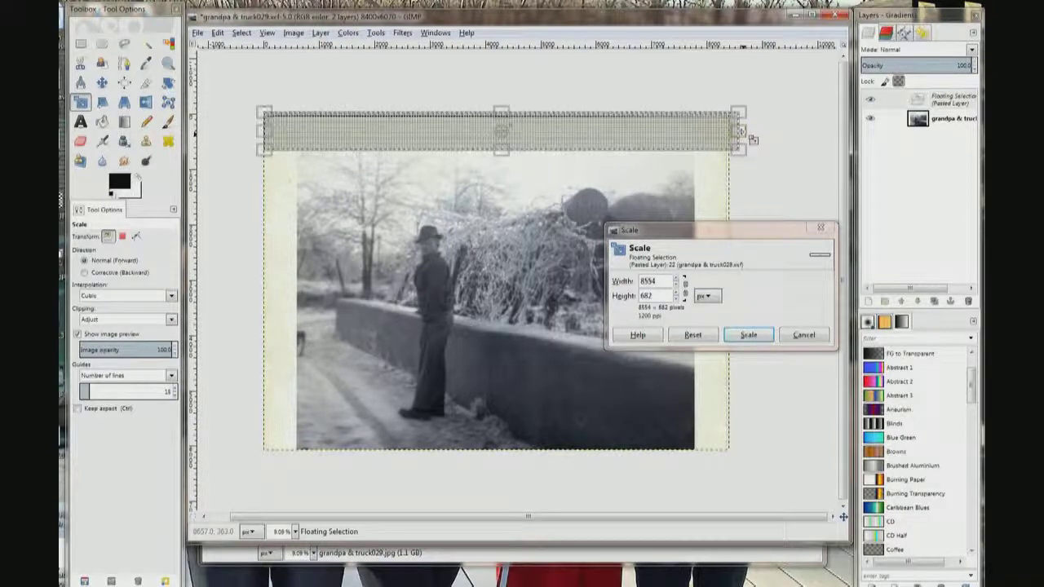
left_click_drag(752, 139, 749, 135)
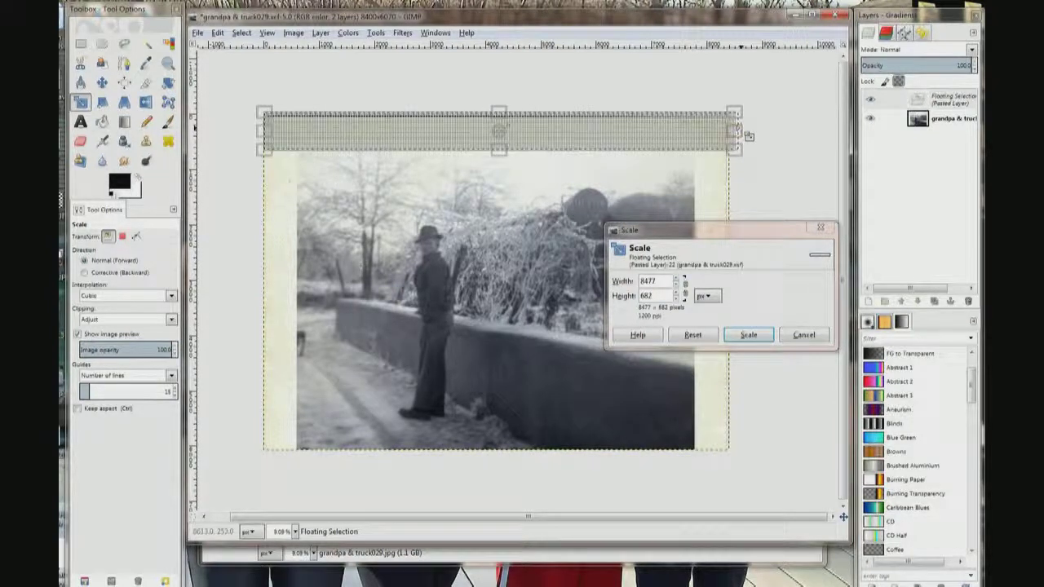
left_click(749, 336)
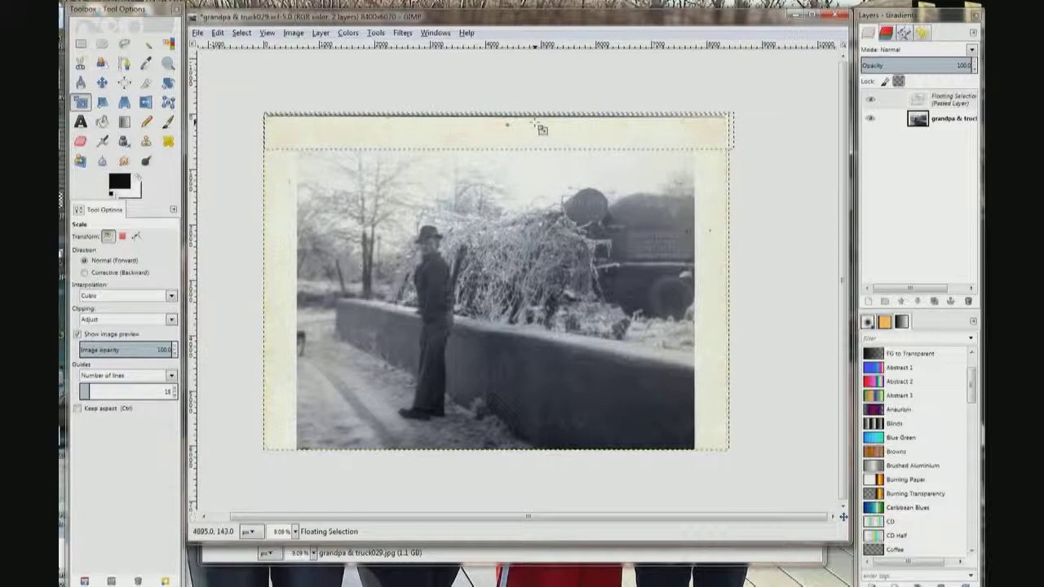
Step: Scale the border strip to 8488 x 682 px by extending its left end slightly past the photo's left edge
left_click(508, 130)
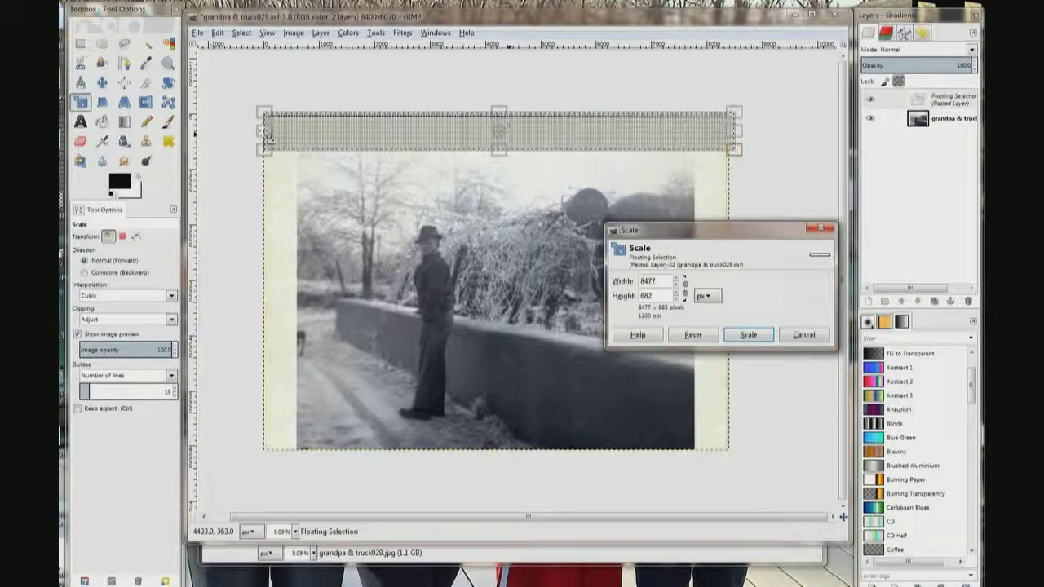
left_click(269, 139)
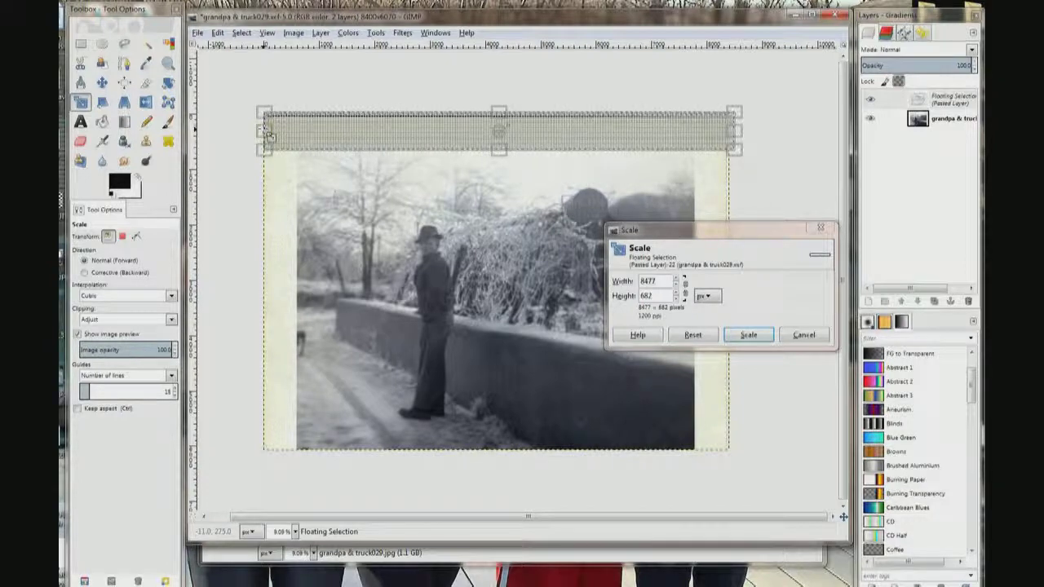
left_click_drag(270, 137, 269, 140)
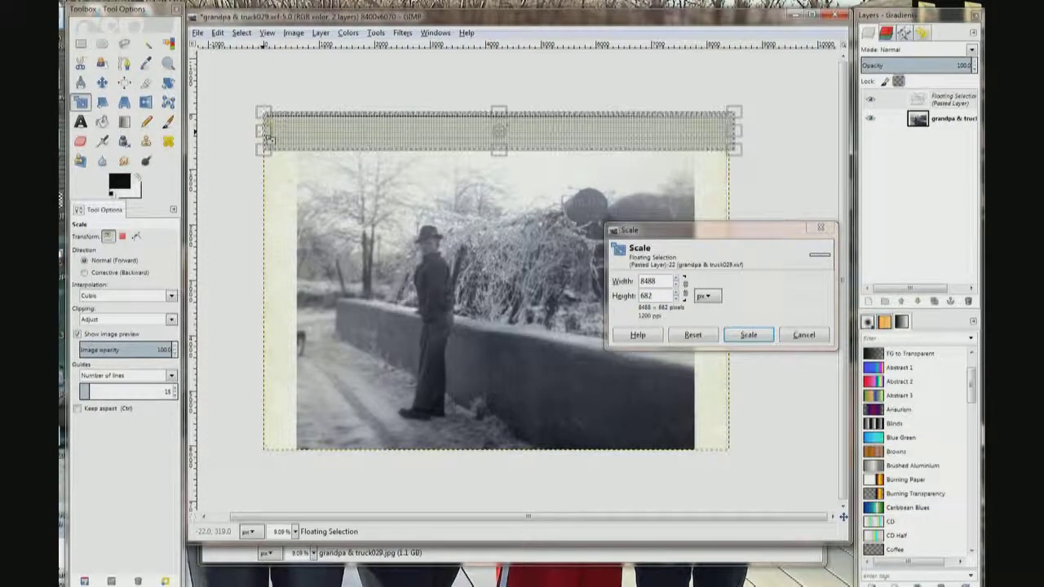
left_click(749, 335)
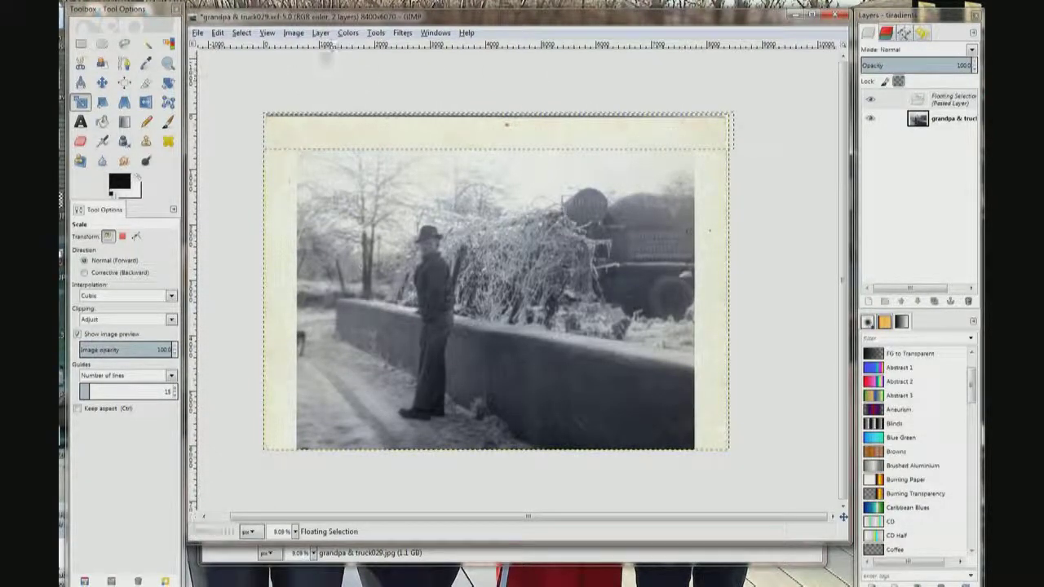
Step: Flatten the image to merge the pasted top border strip with the photo
left_click(320, 34)
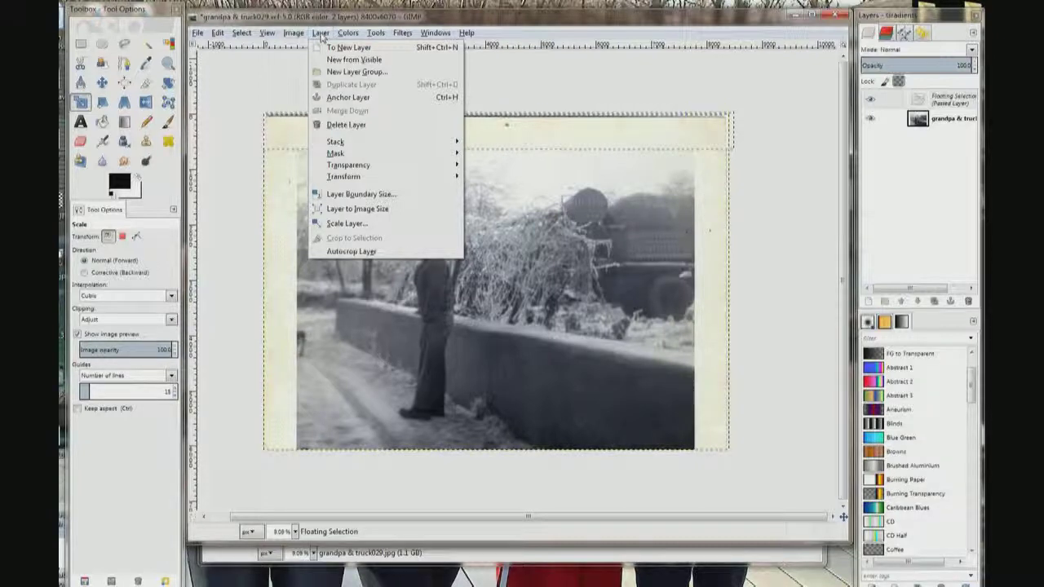
mouse_move(291, 34)
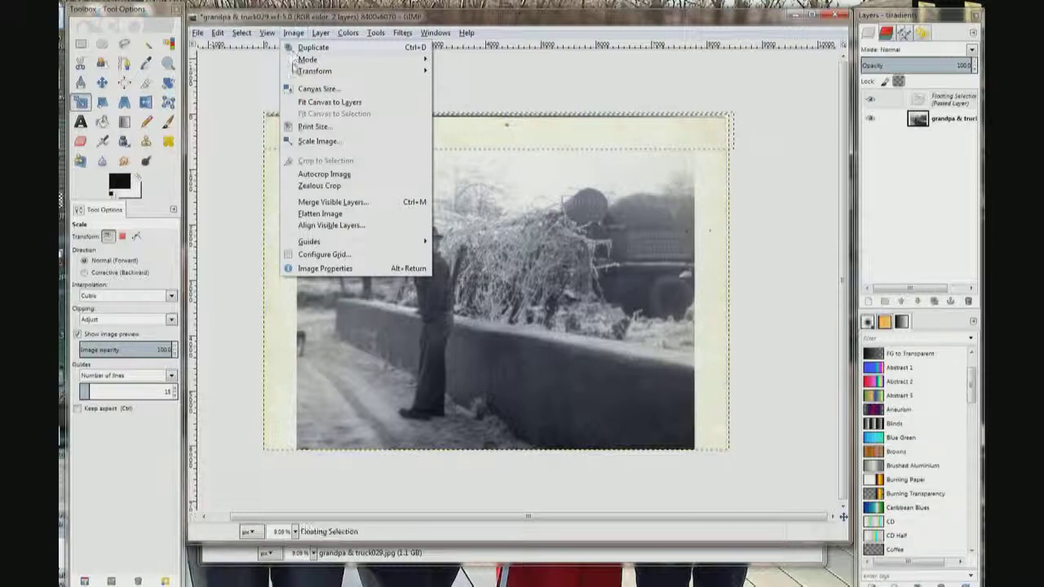
mouse_move(292, 65)
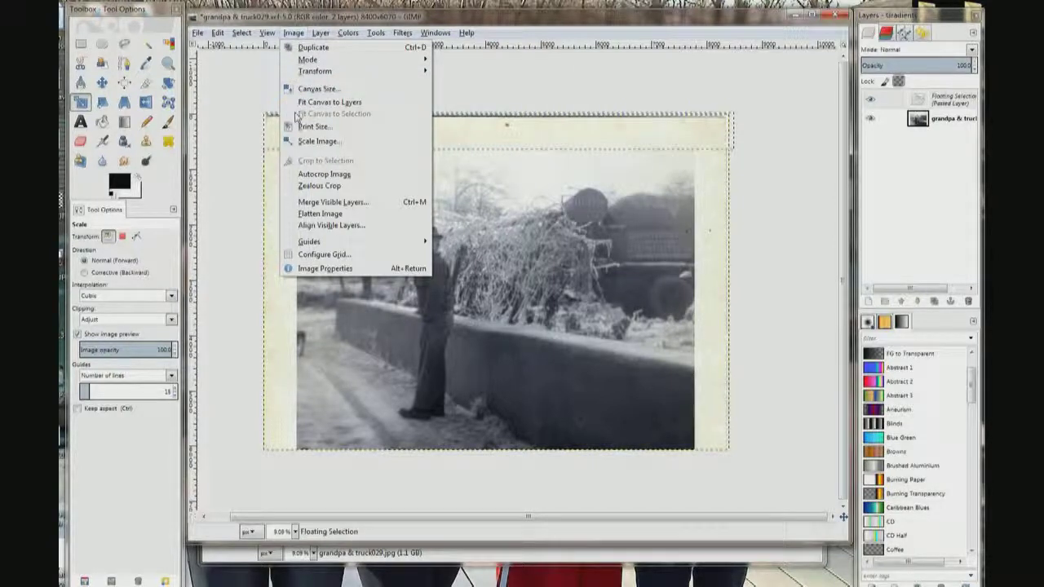
left_click(312, 214)
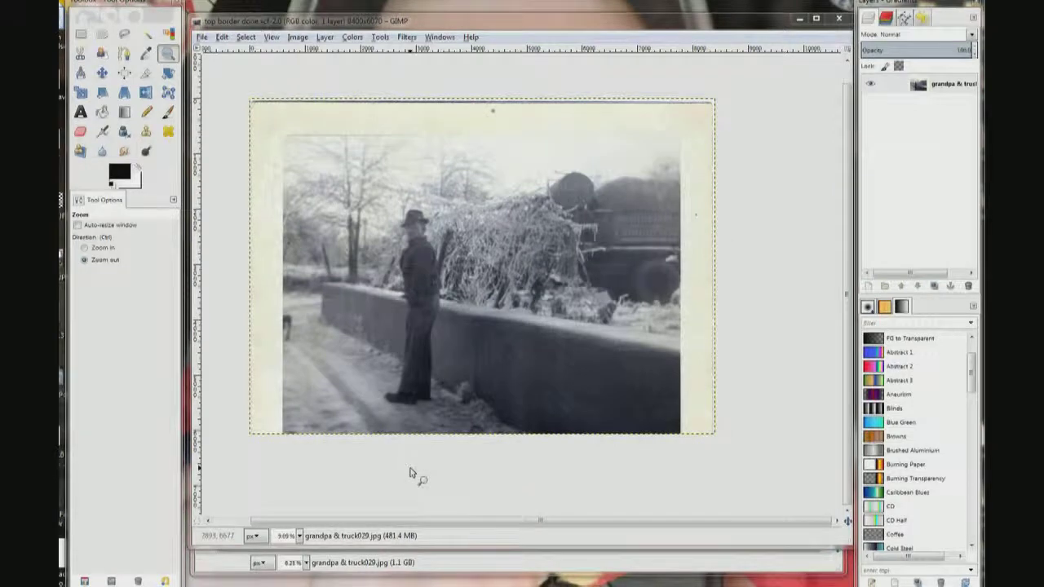
Step: In the original grandpa & truck029 scan, select the blank bottom border, about 8384 x 688 px, and copy it
left_click(448, 564)
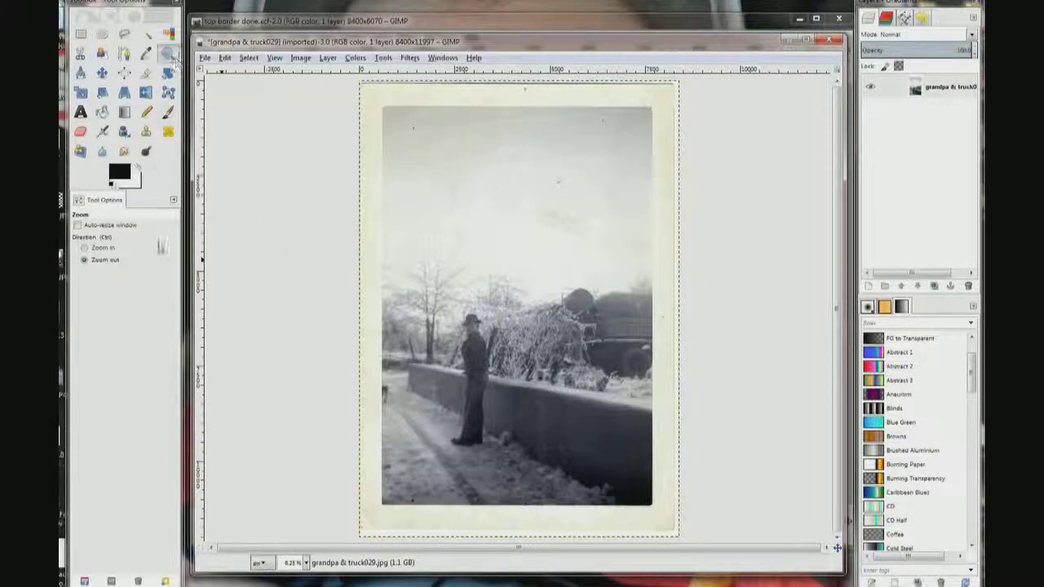
left_click(96, 249)
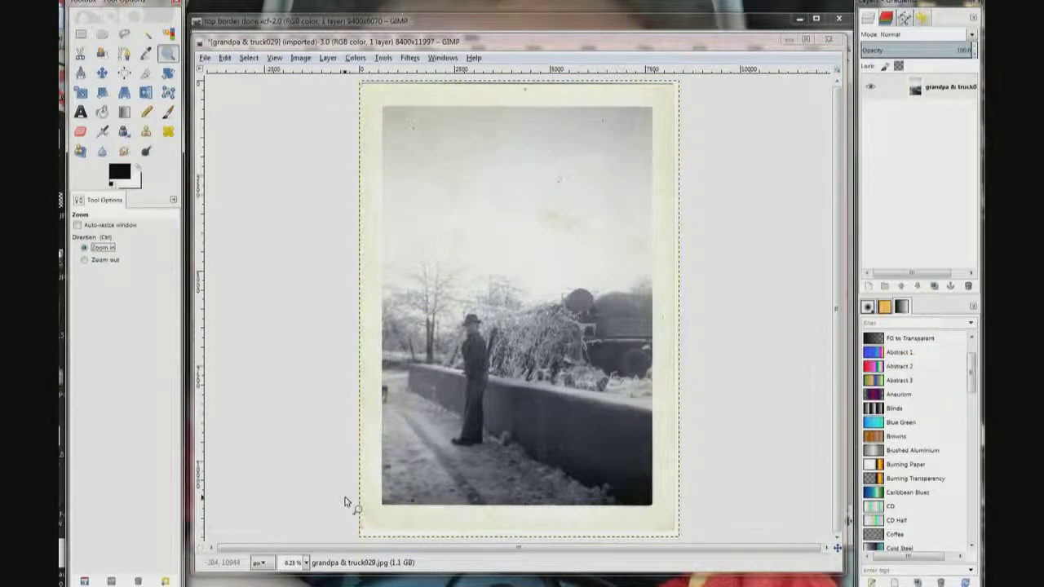
left_click_drag(345, 499, 734, 543)
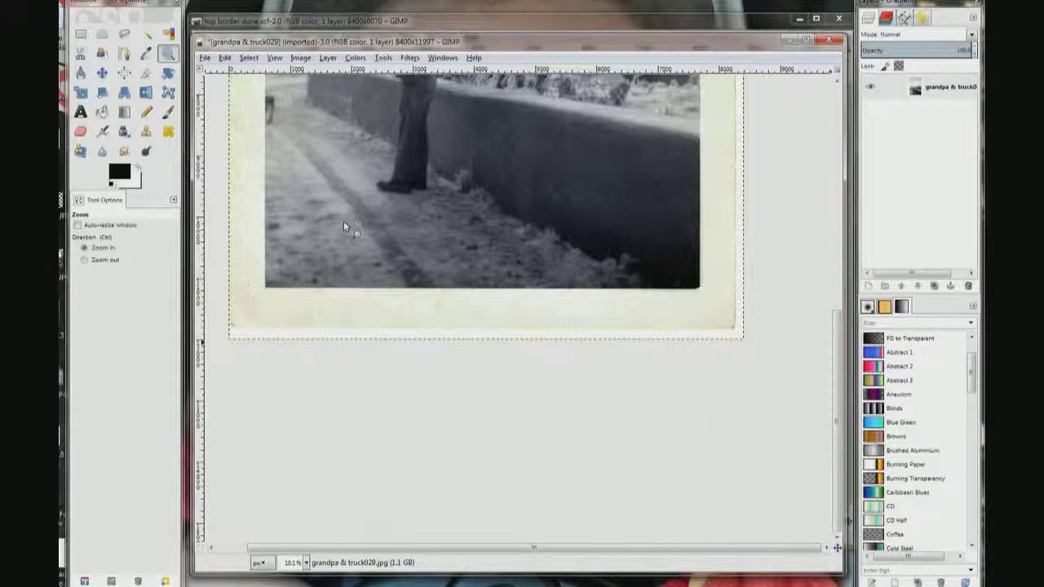
left_click(81, 35)
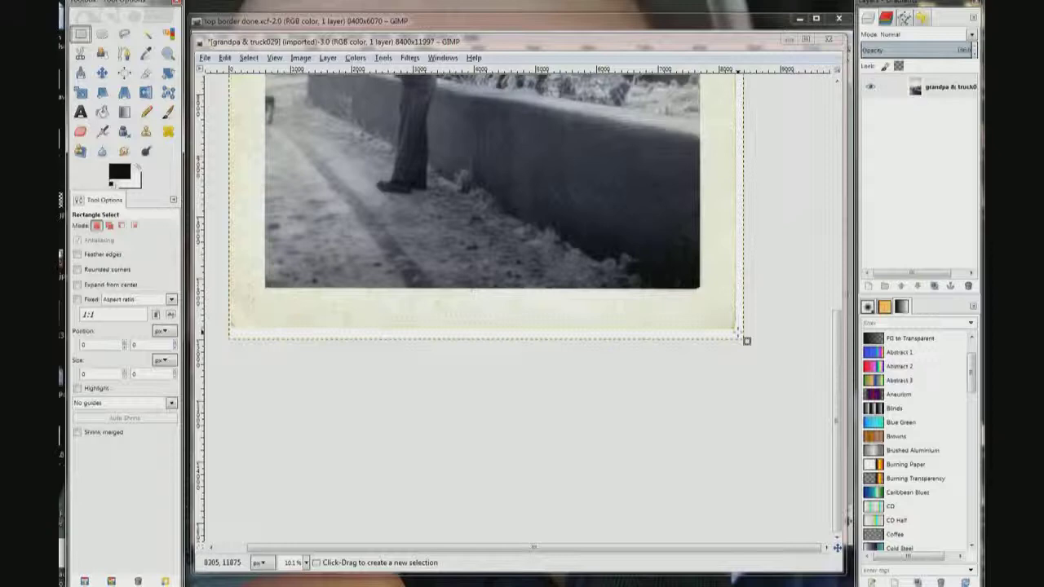
left_click_drag(739, 334, 484, 311)
left_click_drag(305, 301, 234, 299)
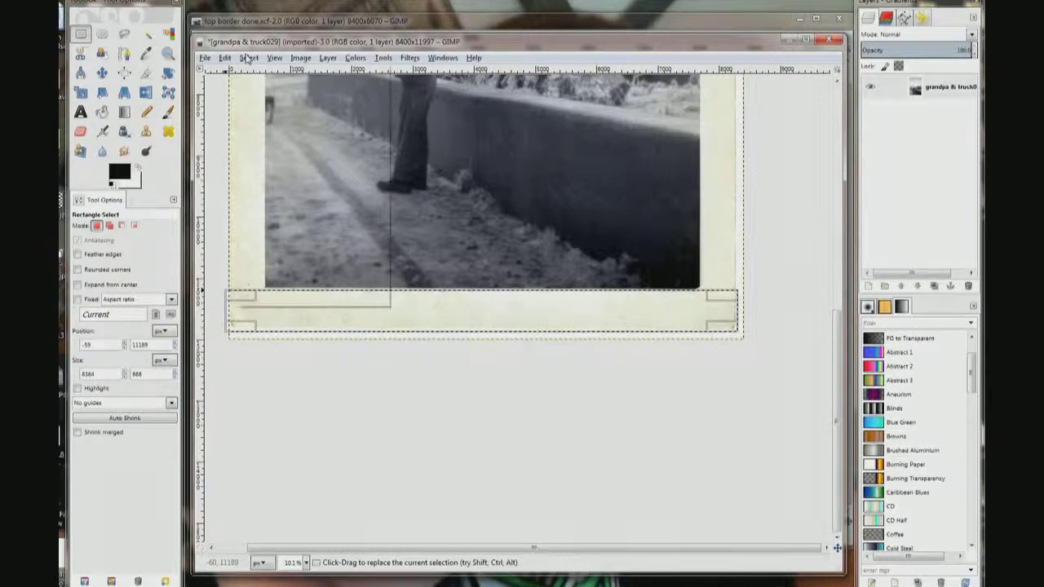
left_click(248, 58)
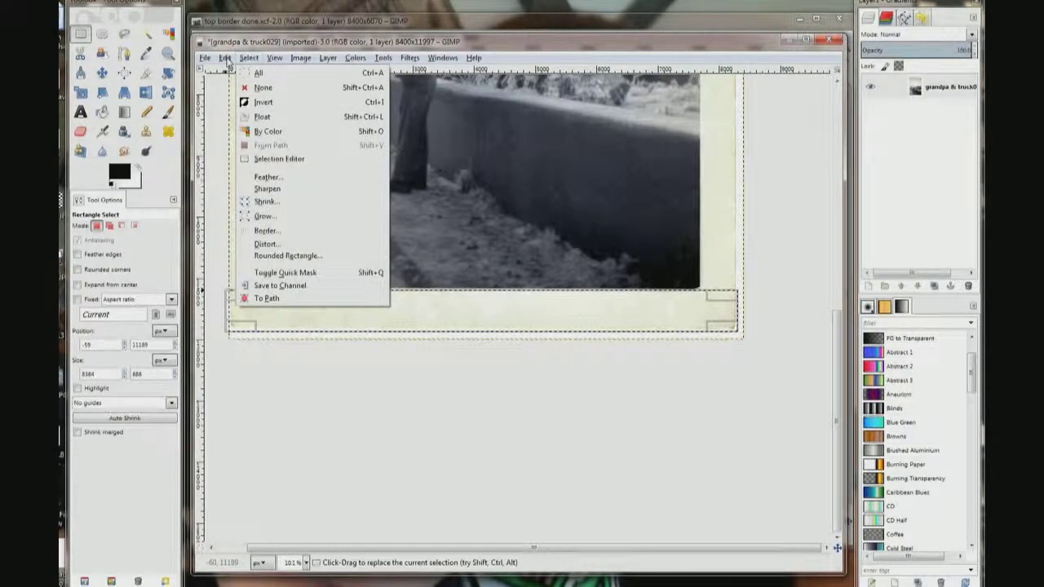
left_click(226, 59)
left_click(226, 59)
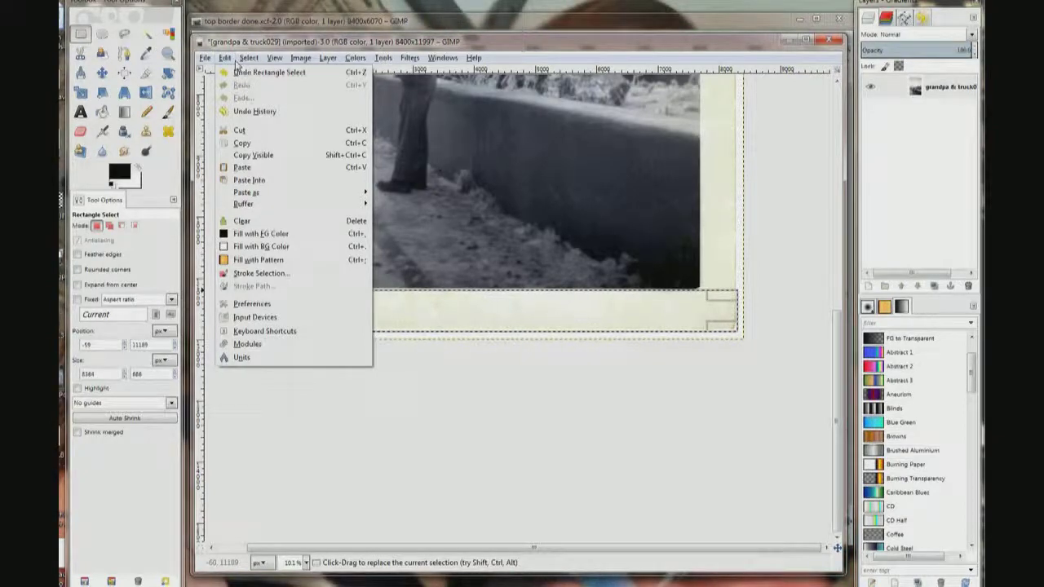
left_click(241, 144)
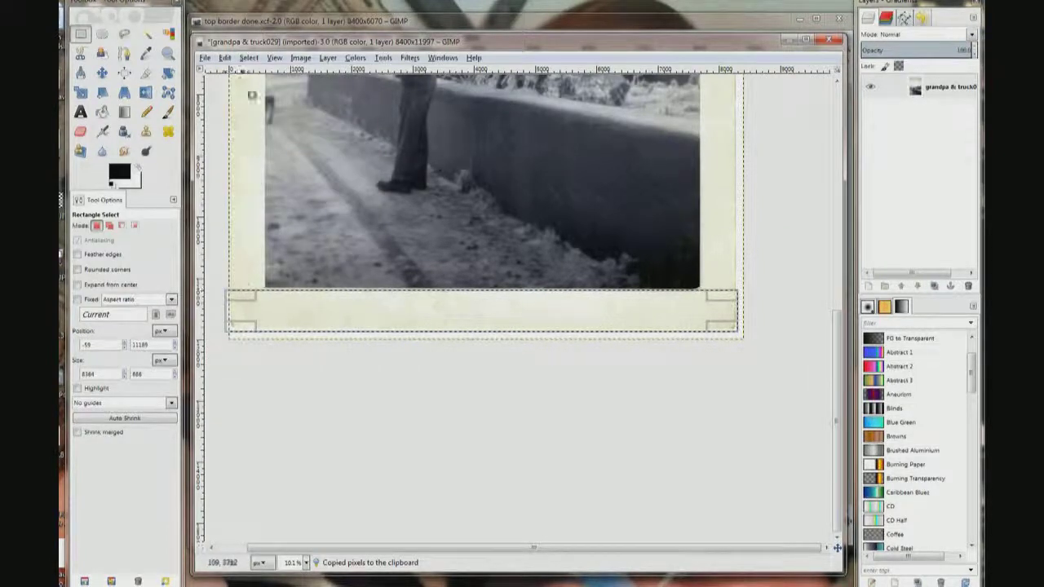
Step: Paste the copied border as a new layer in top border done.xcf and move it down over the photo's bottom edge
left_click(275, 24)
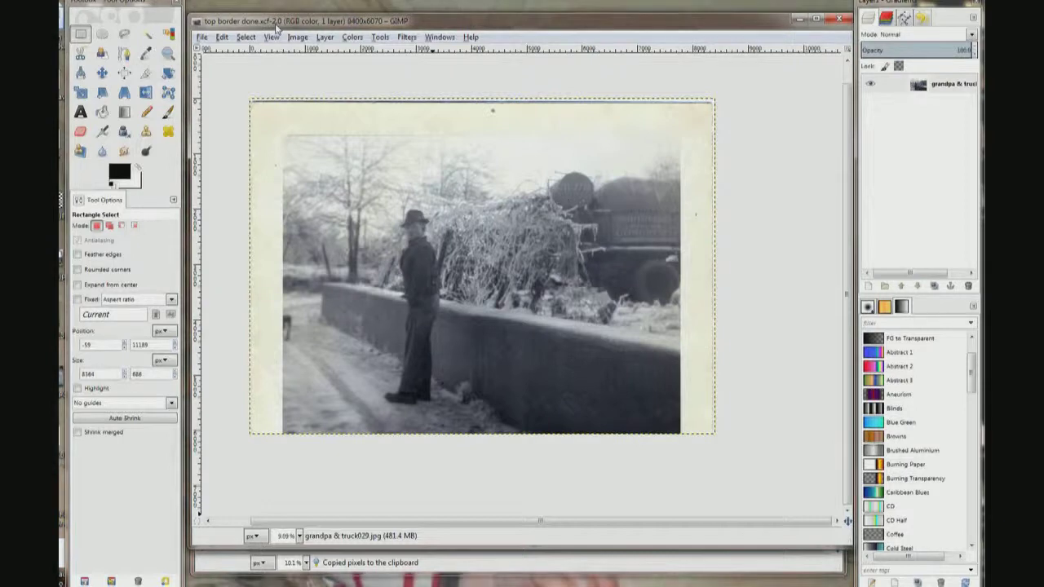
left_click(222, 37)
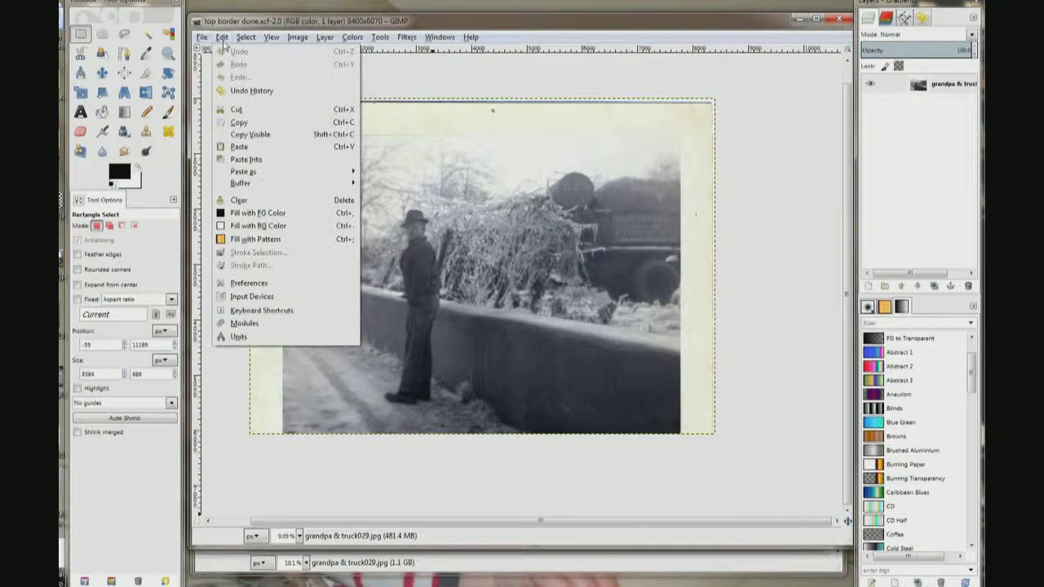
mouse_move(320, 172)
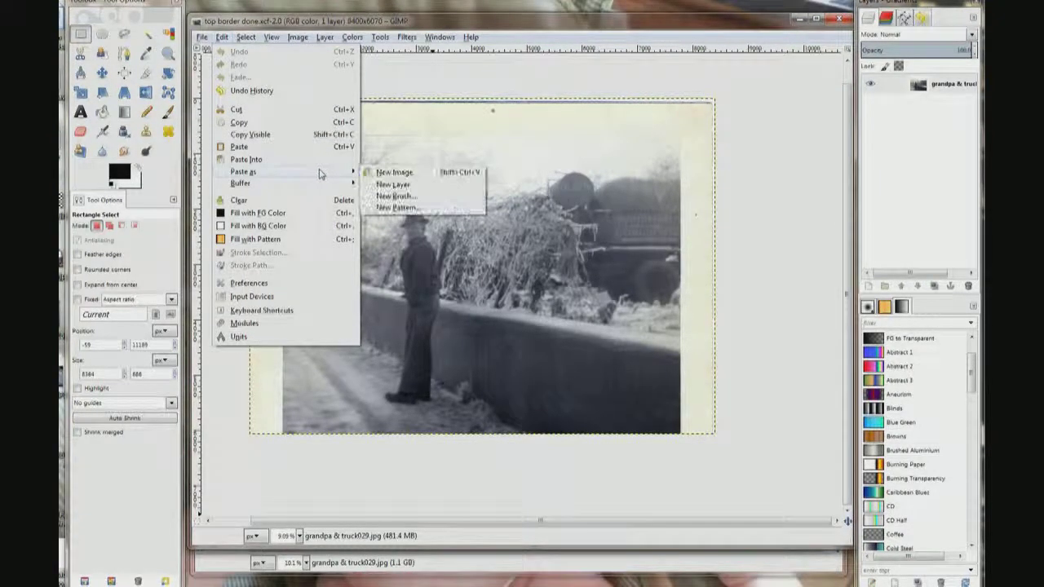
left_click(423, 185)
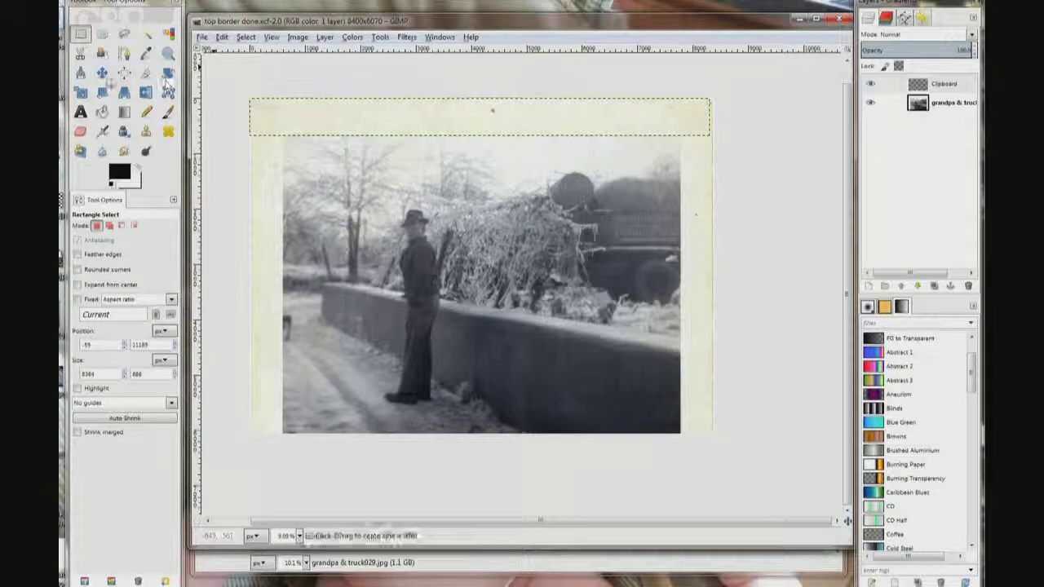
left_click(103, 74)
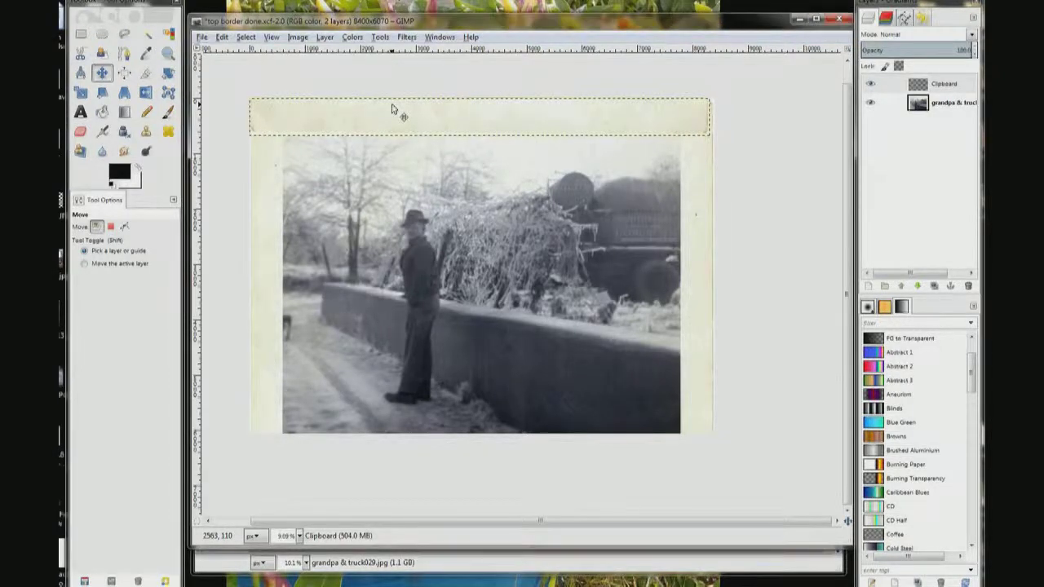
left_click_drag(396, 109, 416, 402)
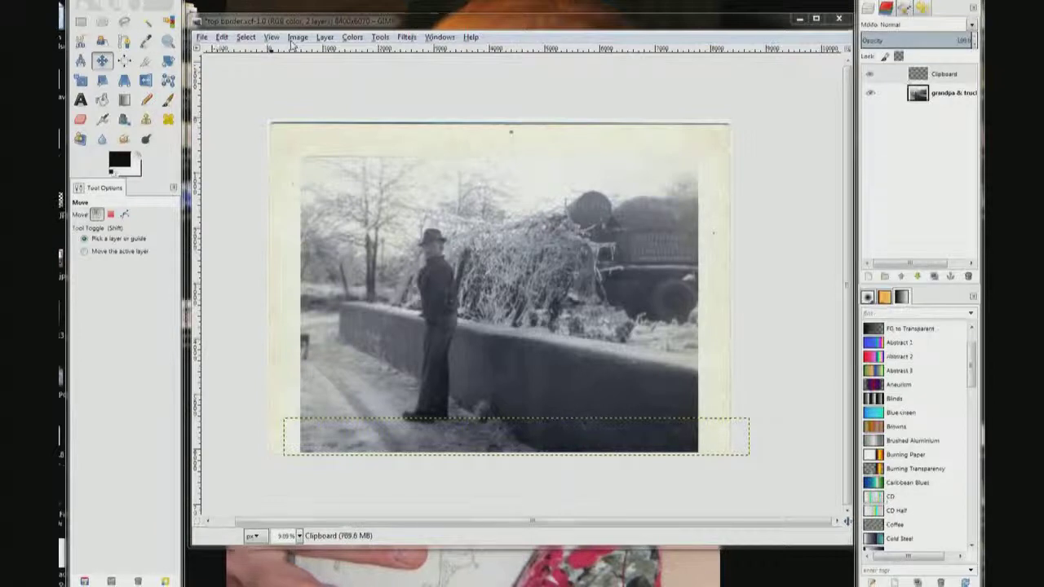
Step: Resize the image canvas to a height of 6500 px, keeping the width at 8400 px and both offsets at 0
left_click(292, 42)
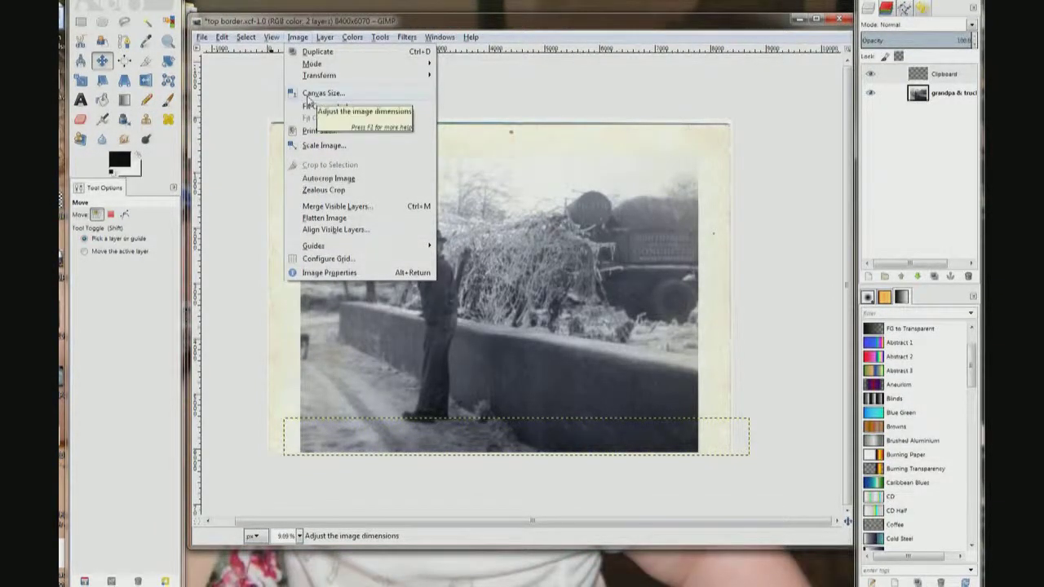
left_click(315, 95)
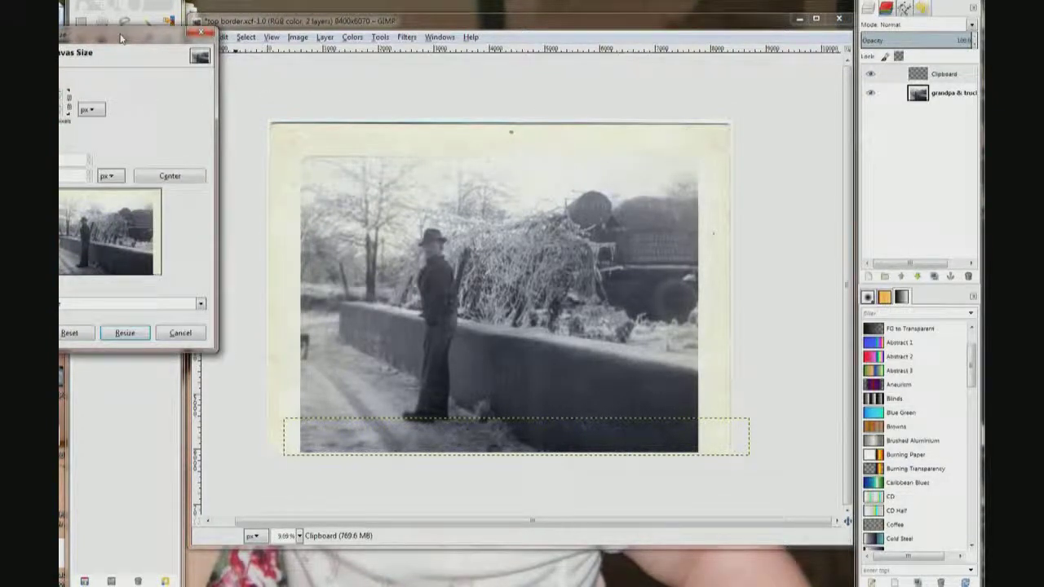
left_click_drag(121, 37, 386, 84)
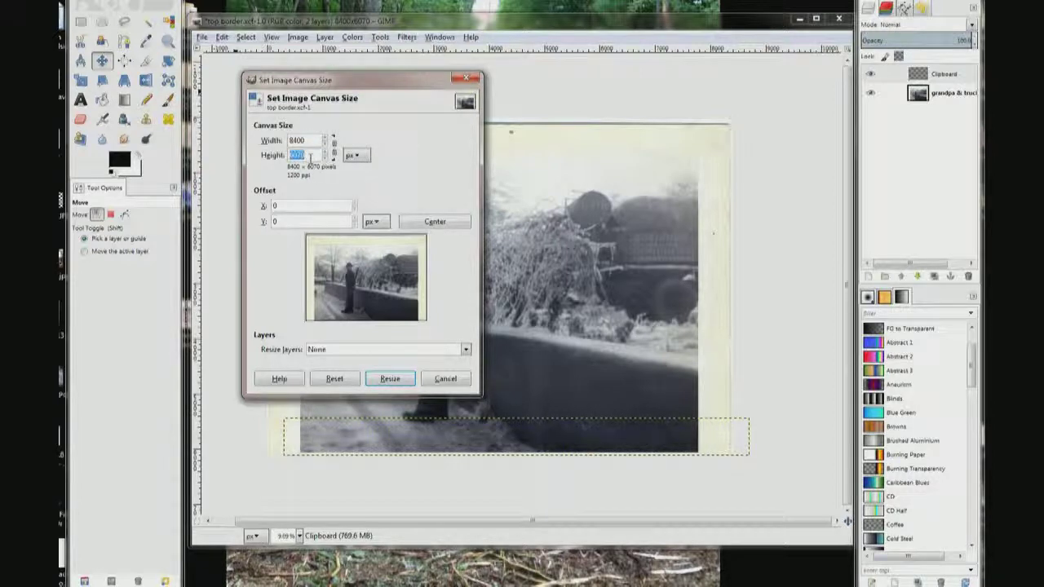
type("6500")
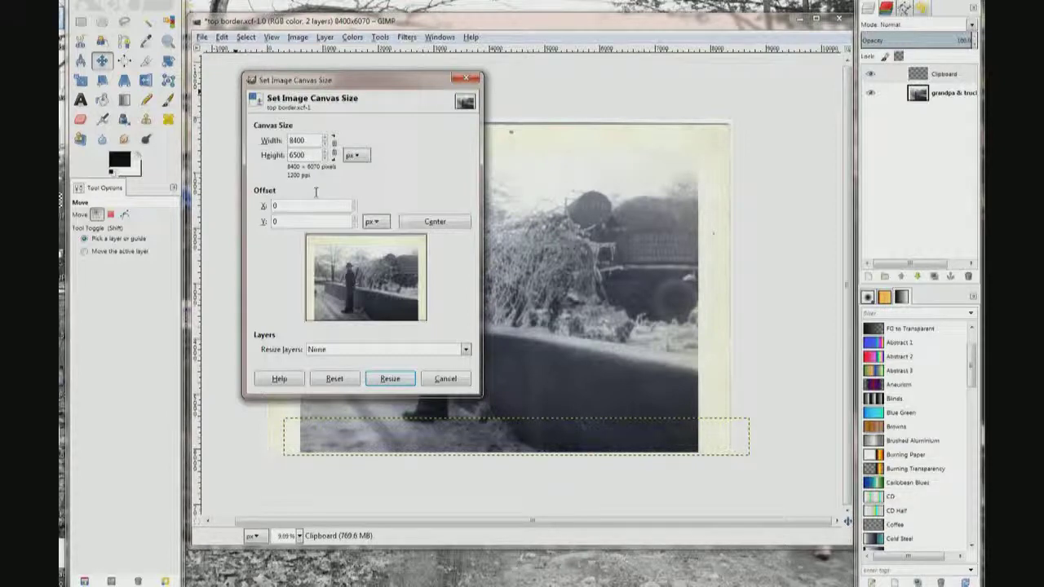
key("Tab")
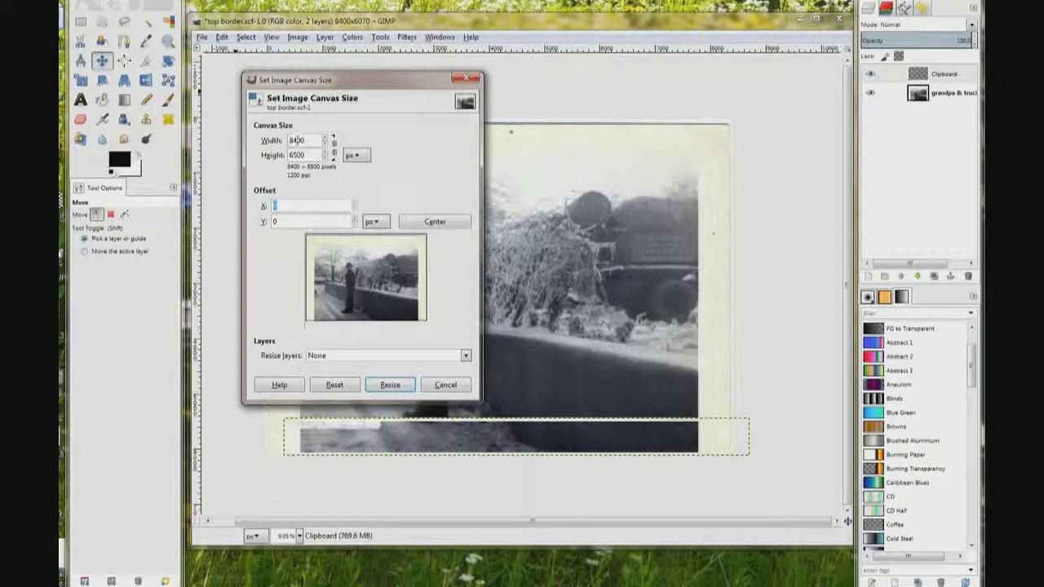
left_click(374, 221)
left_click(377, 225)
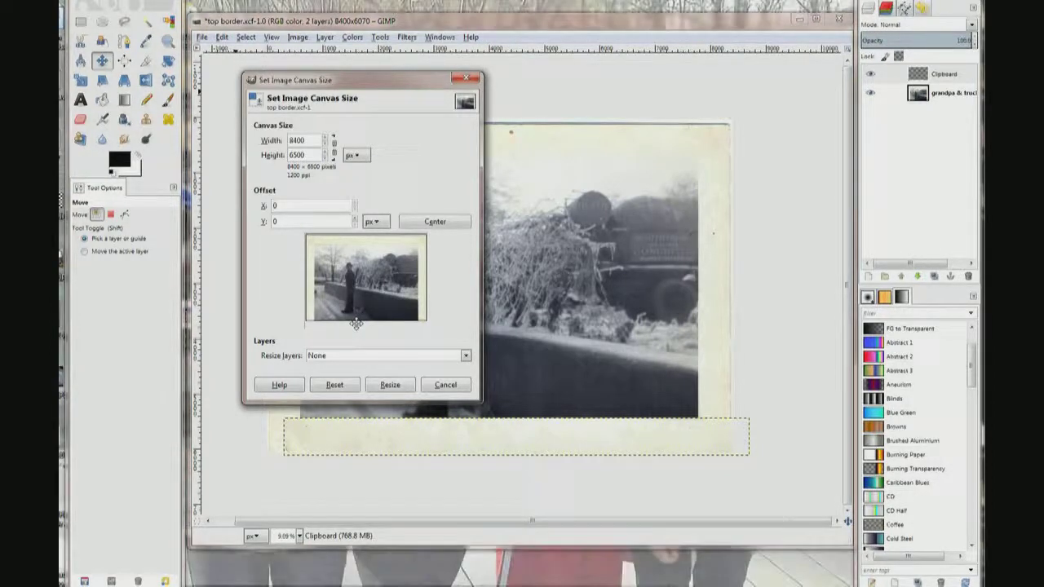
left_click(387, 385)
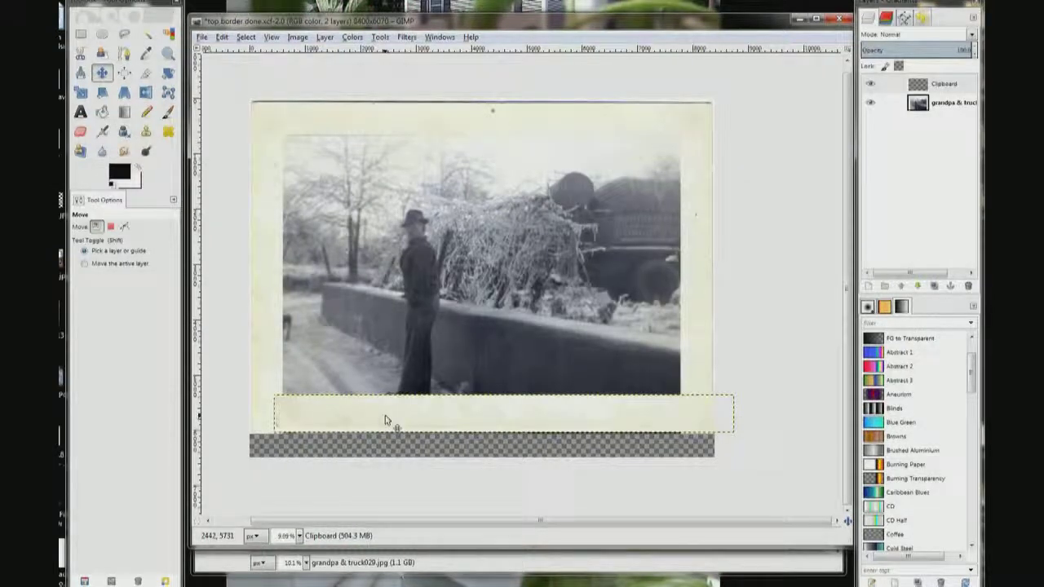
Step: Move the pasted border layer down to the extended canvas's bottom edge, aligned with the photo's left side
left_click_drag(385, 419, 363, 446)
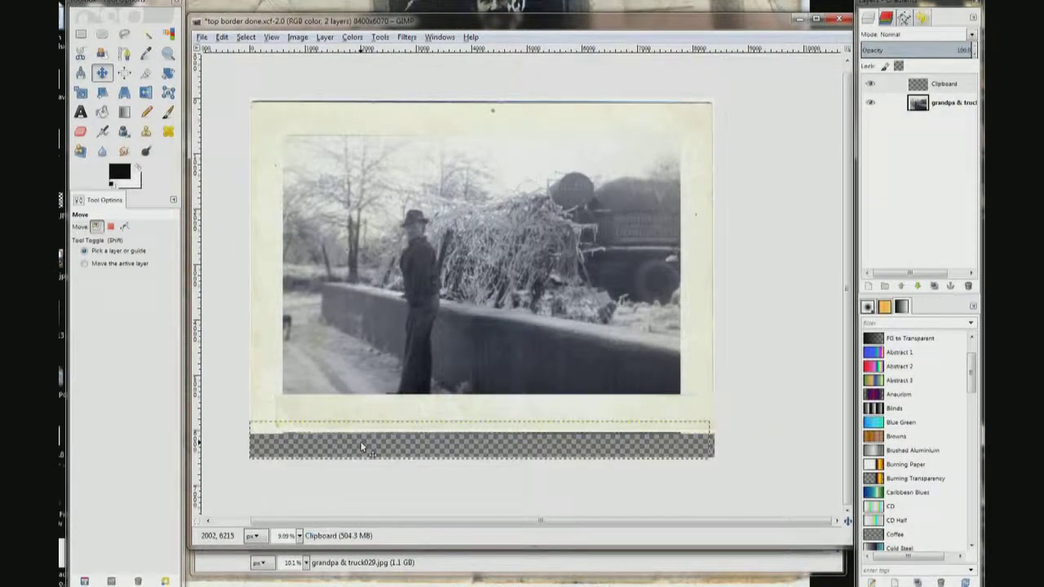
left_click(325, 38)
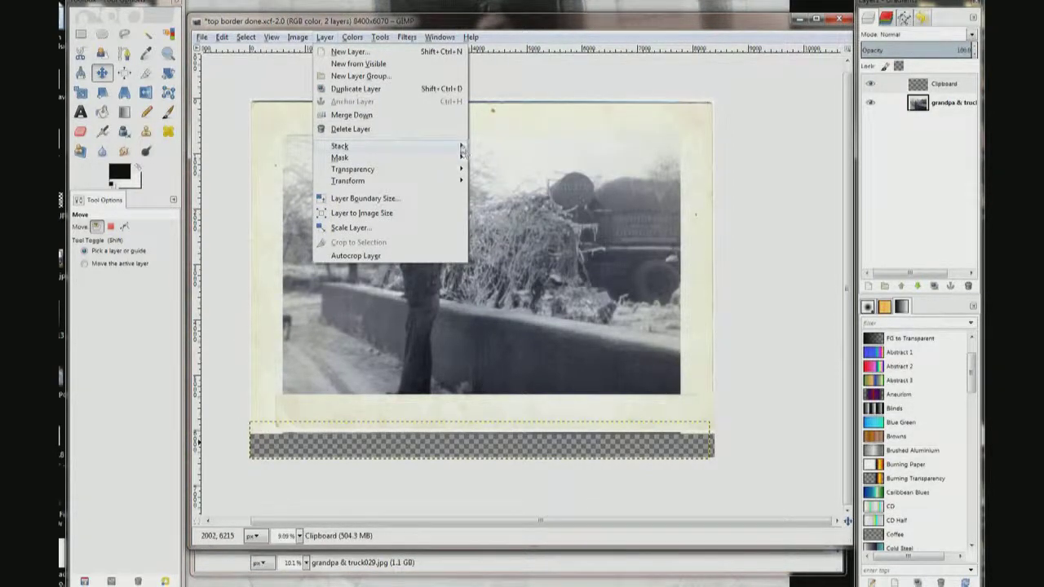
mouse_move(461, 149)
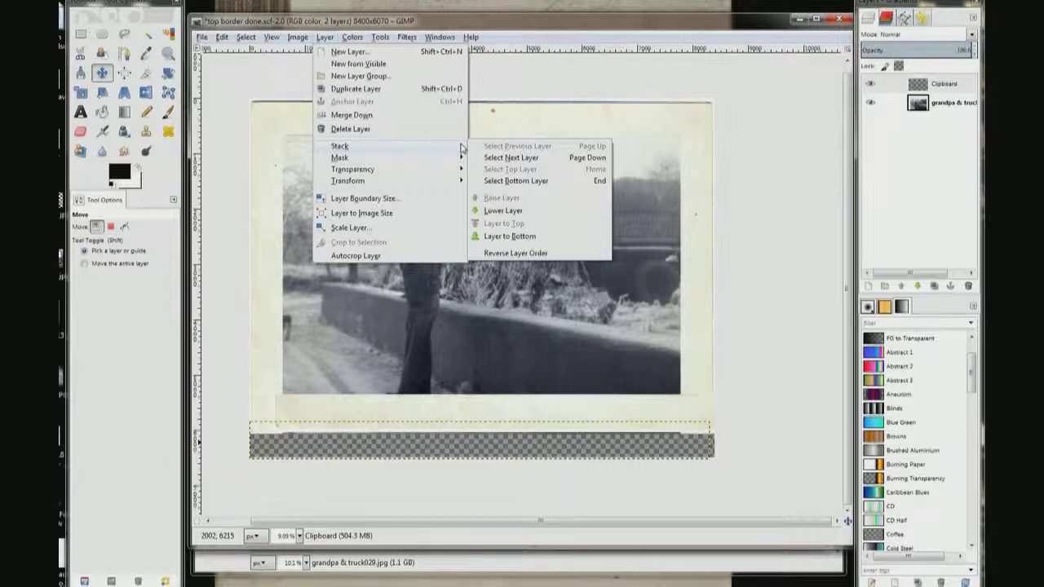
left_click(239, 183)
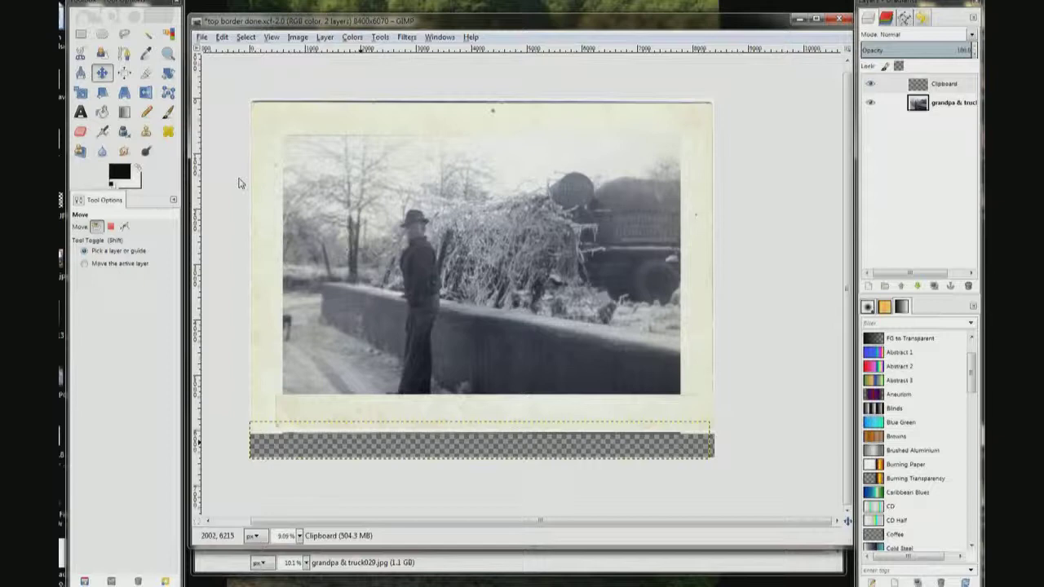
Step: Close the original grandpa & truck029 scan without saving its changes
left_click(662, 563)
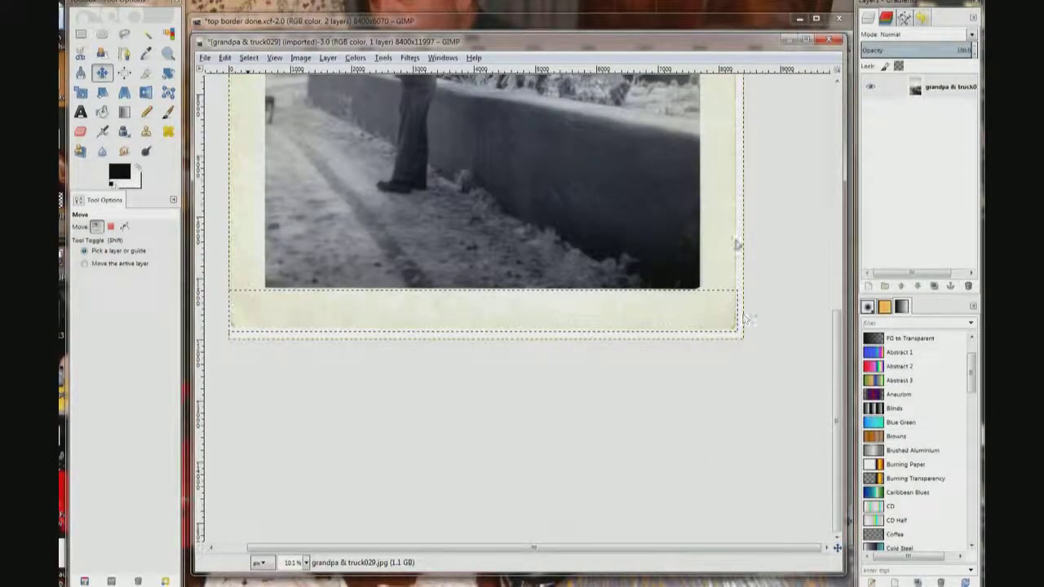
left_click(836, 39)
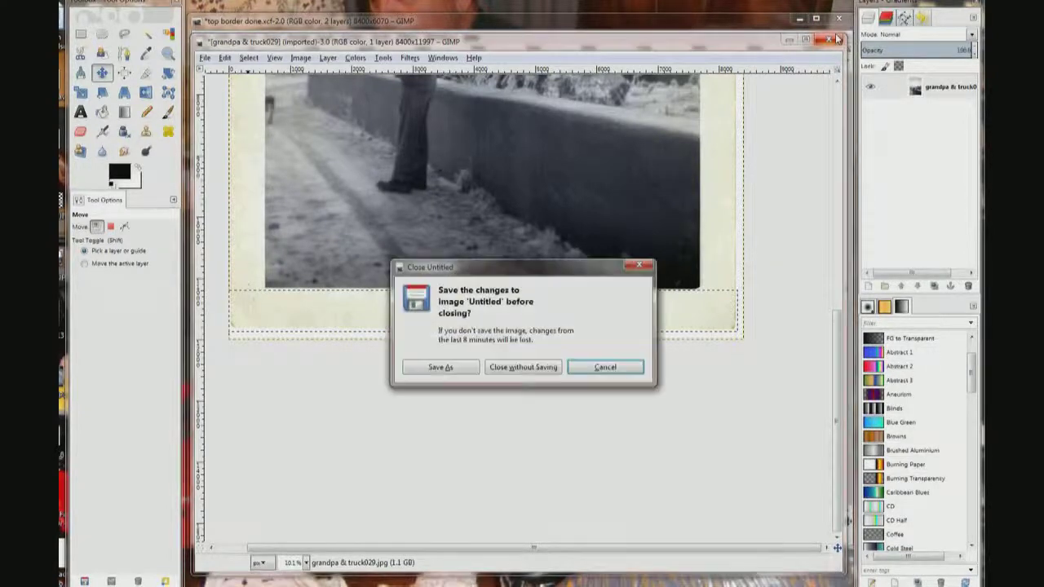
left_click(509, 367)
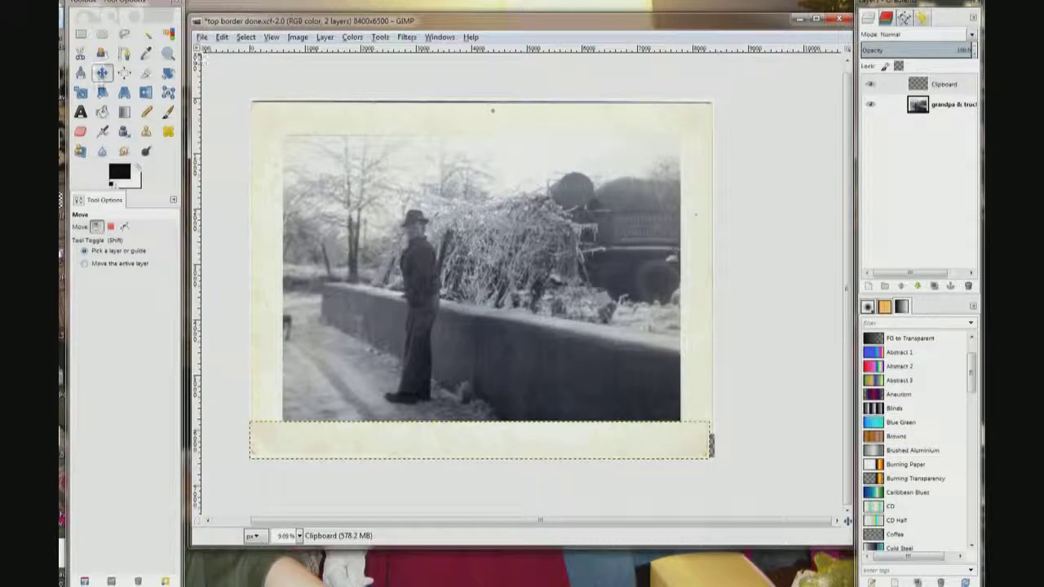
Step: Scale the pasted bottom border layer to 8404 x 686 px so it spans the full image width
left_click(79, 92)
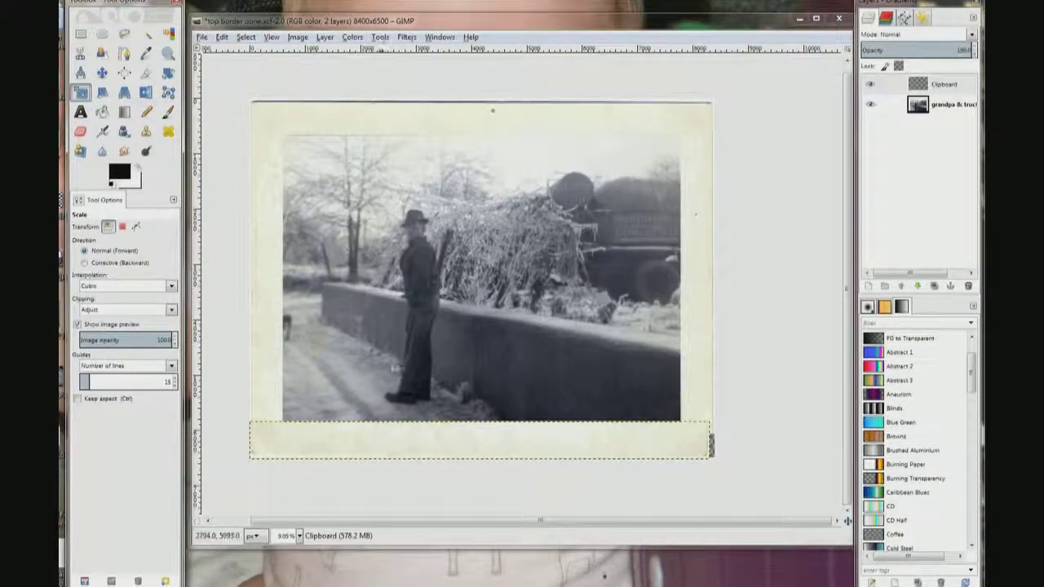
left_click(567, 449)
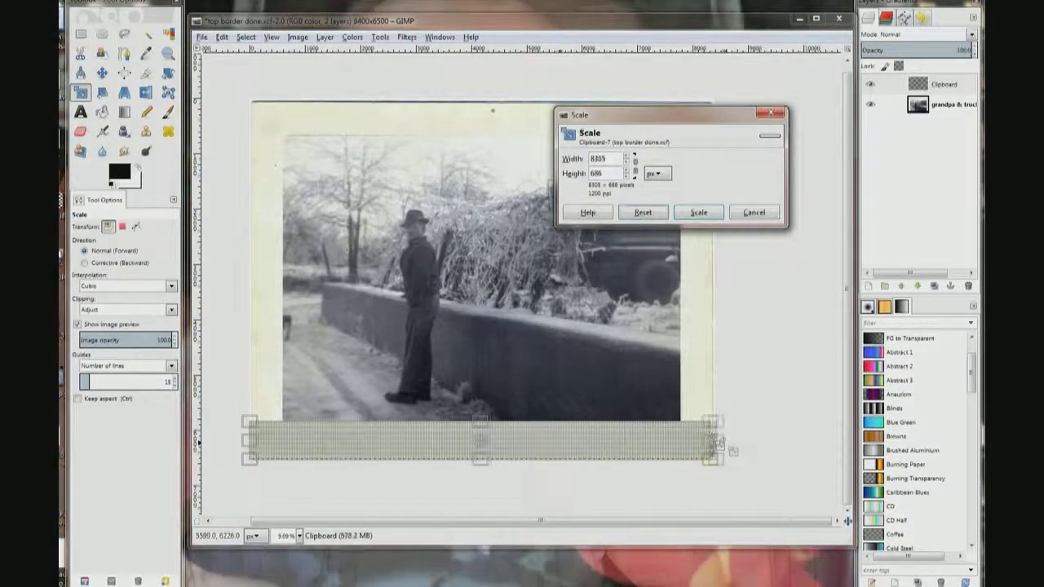
left_click_drag(715, 441, 720, 443)
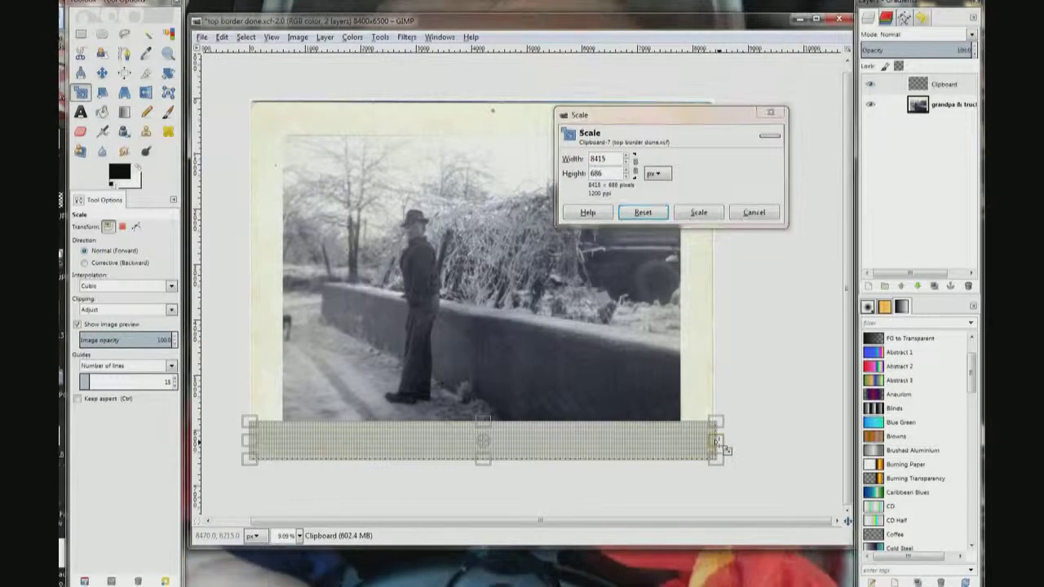
left_click(718, 443)
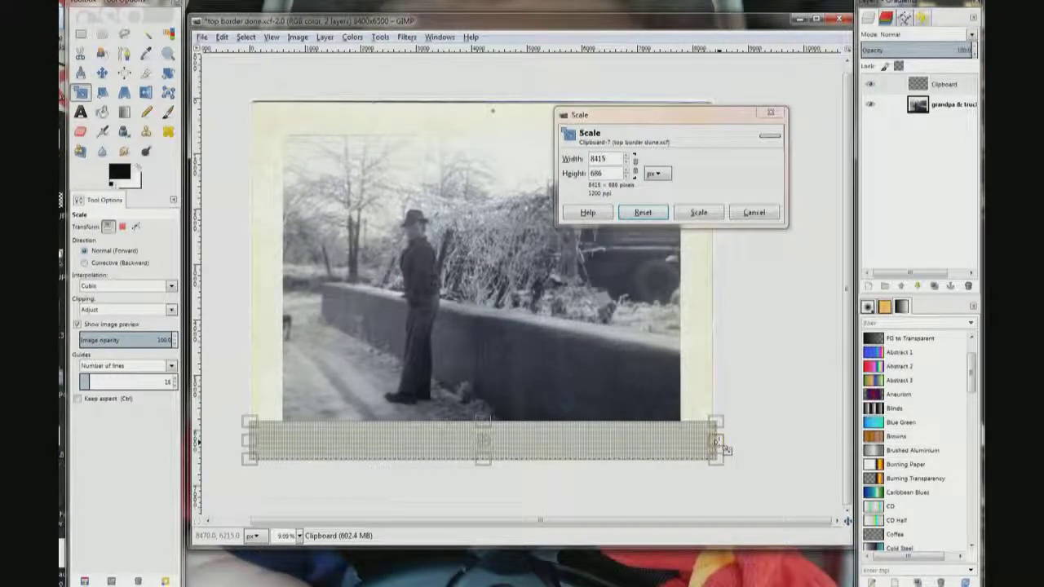
left_click_drag(725, 449, 725, 450)
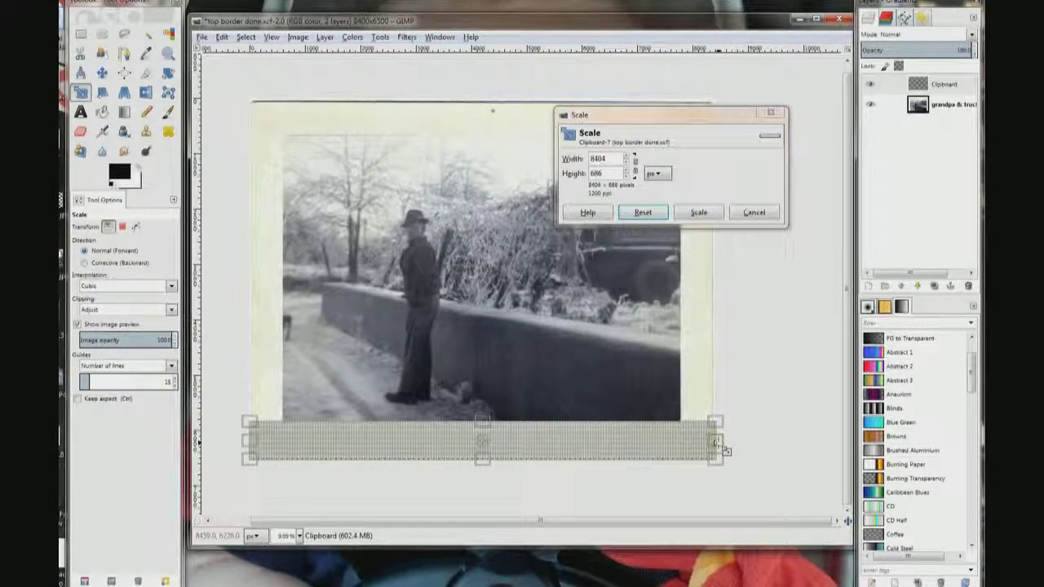
left_click(698, 213)
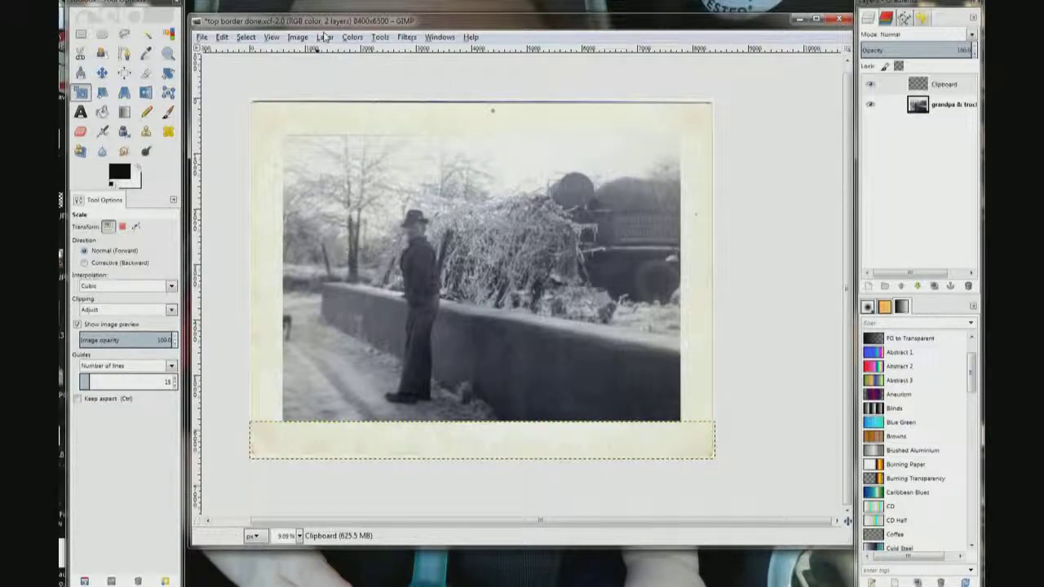
Step: Merge the bottom border layer down into the photo layer
left_click(324, 37)
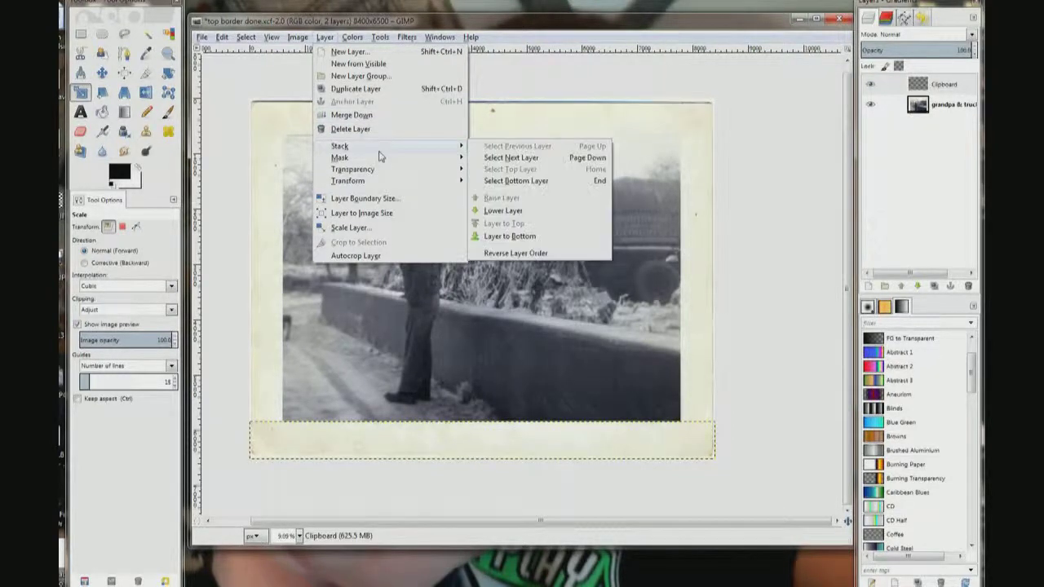
mouse_move(359, 183)
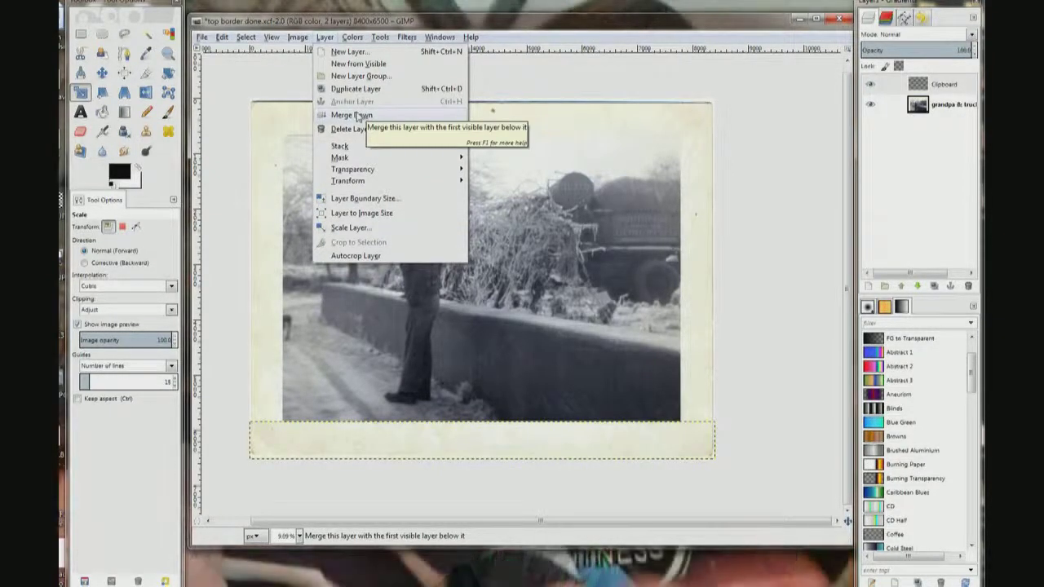
left_click(357, 116)
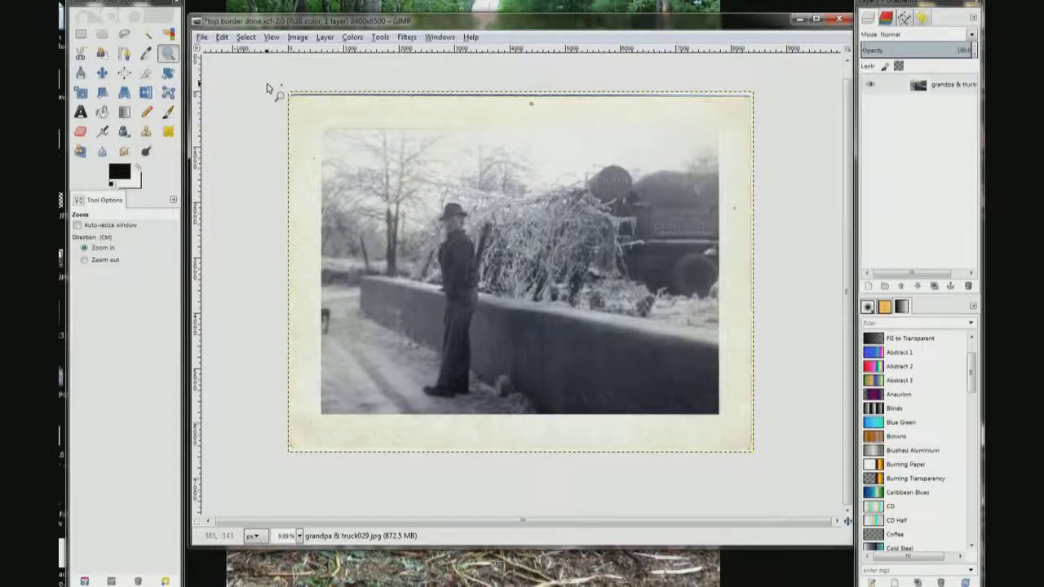
Step: Clone clean border texture over the seam below the photo's top-left corner, sampling just above the seam
left_click_drag(267, 85, 368, 171)
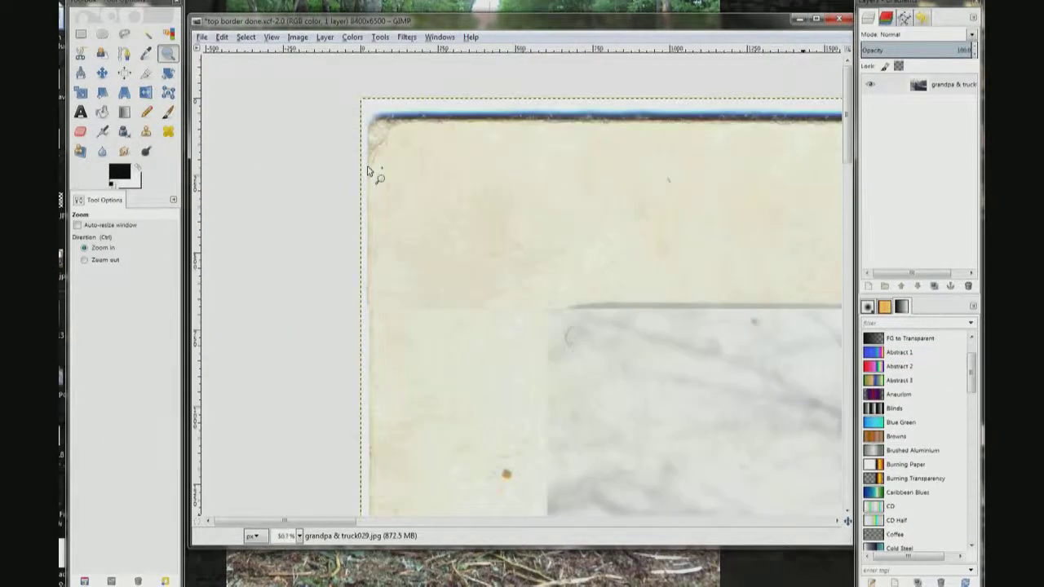
left_click(146, 133)
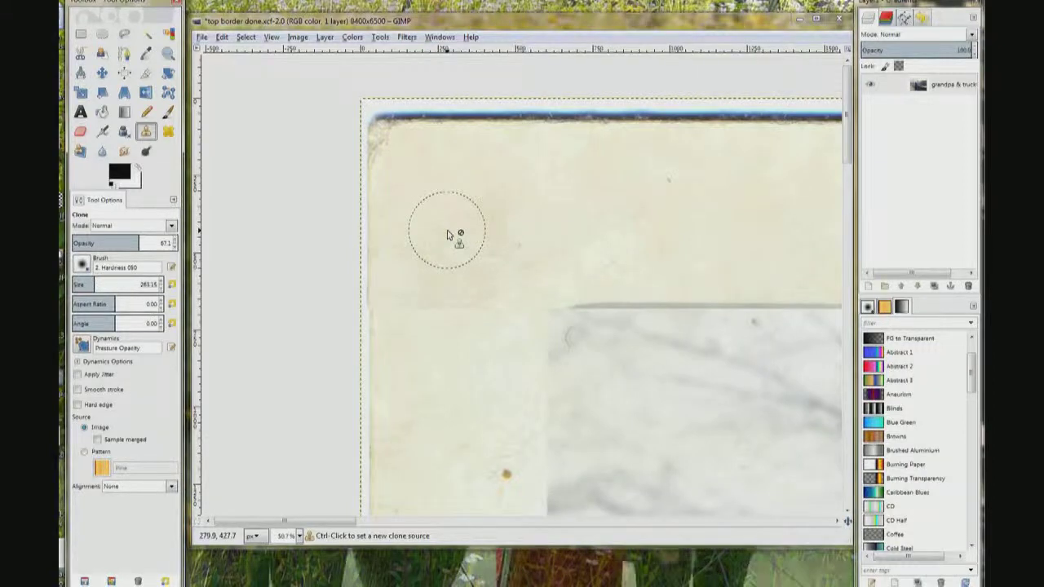
key("ctrl")
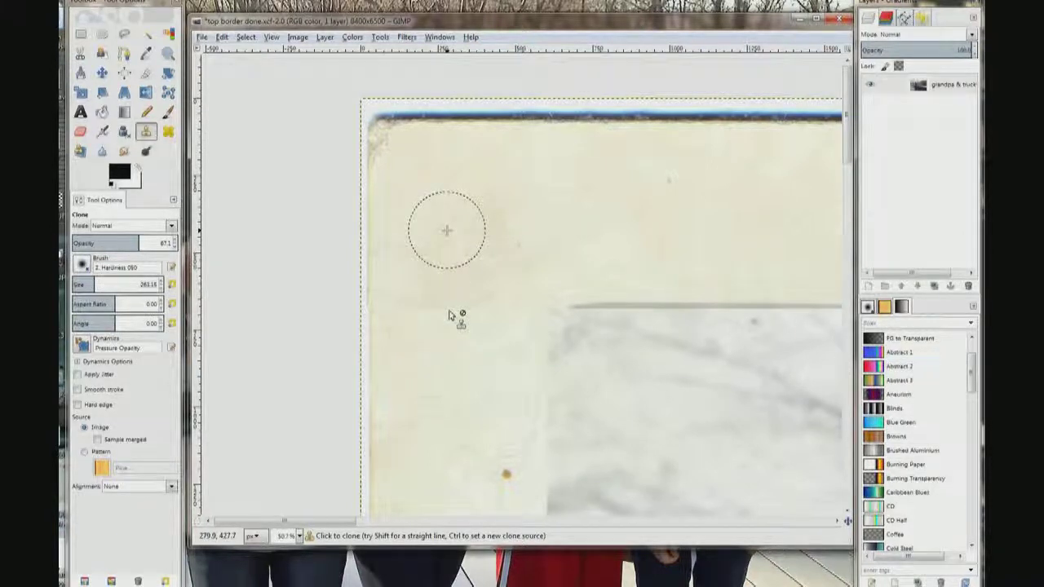
mouse_move(448, 315)
left_mouse_down()
mouse_move(515, 310)
mouse_move(410, 306)
mouse_move(392, 316)
mouse_move(406, 302)
mouse_move(508, 296)
mouse_move(416, 316)
left_mouse_up()
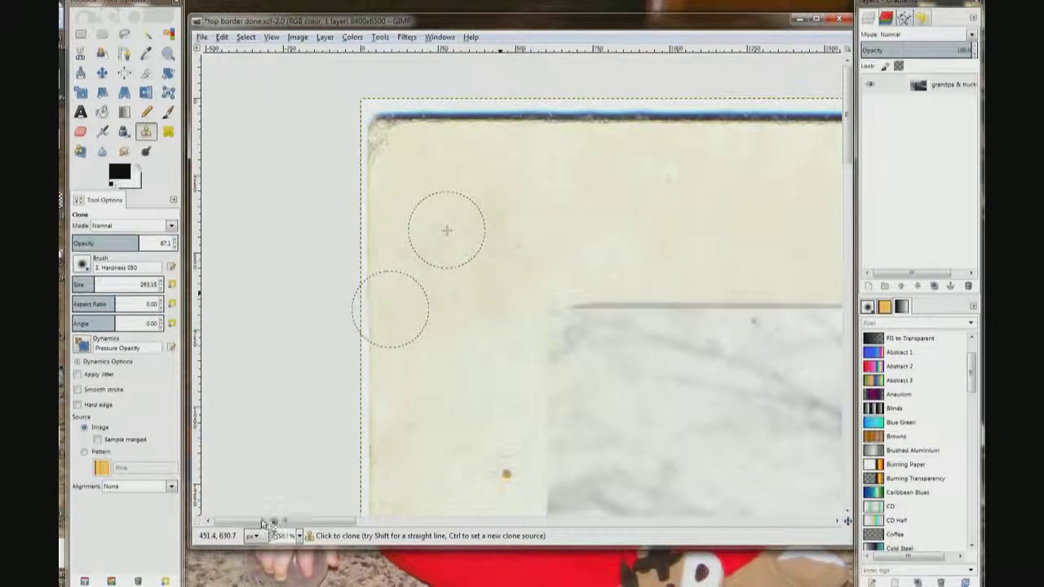
Step: Clone border texture over the seam below the photo's top-right corner, out to the right edge
left_click_drag(263, 522, 804, 373)
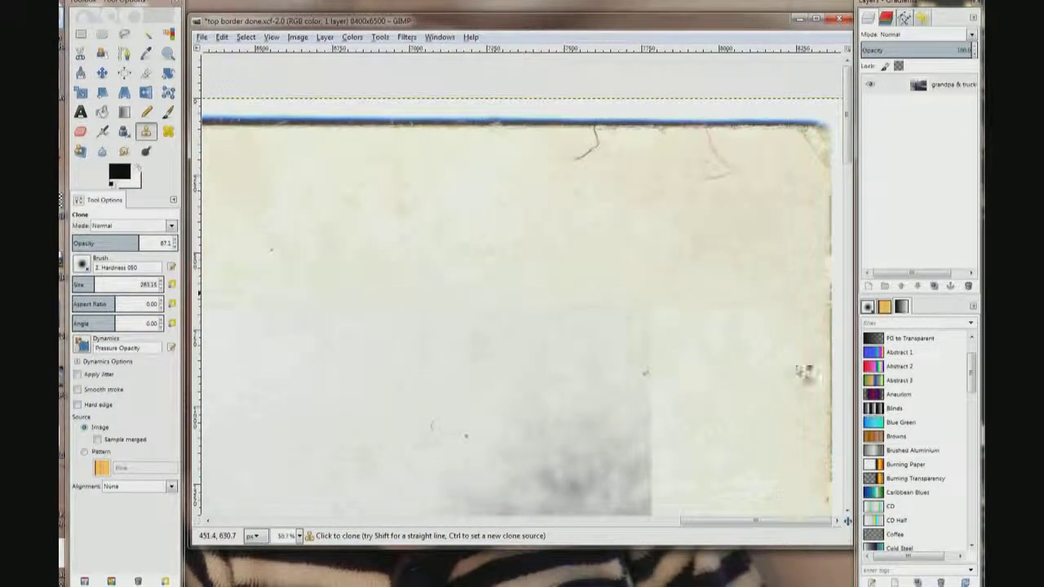
key("ctrl")
left_click(723, 240, "ctrl")
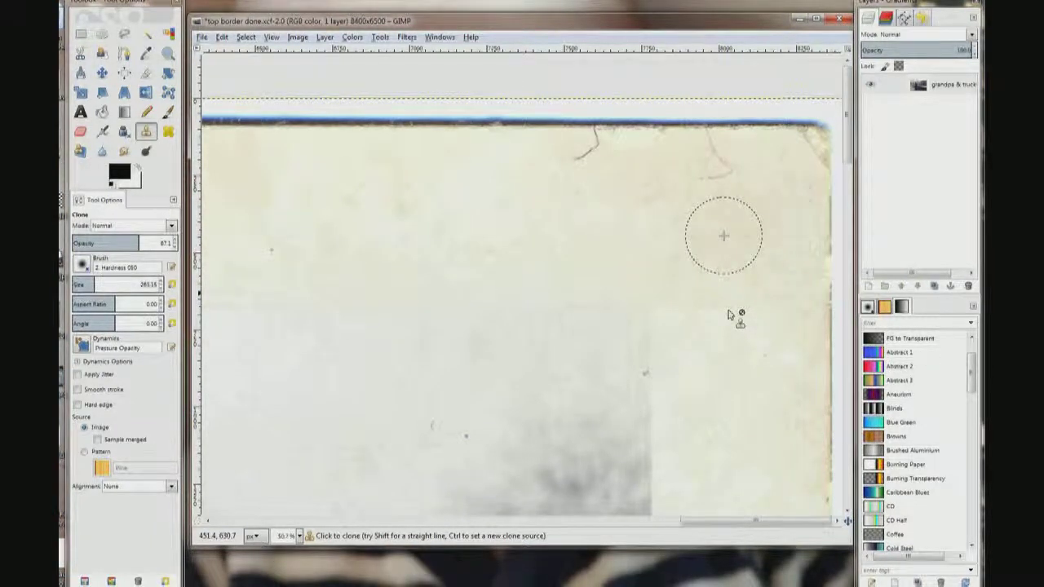
mouse_move(726, 304)
left_mouse_down()
mouse_move(693, 312)
mouse_move(788, 298)
mouse_move(813, 331)
mouse_move(792, 338)
left_mouse_up()
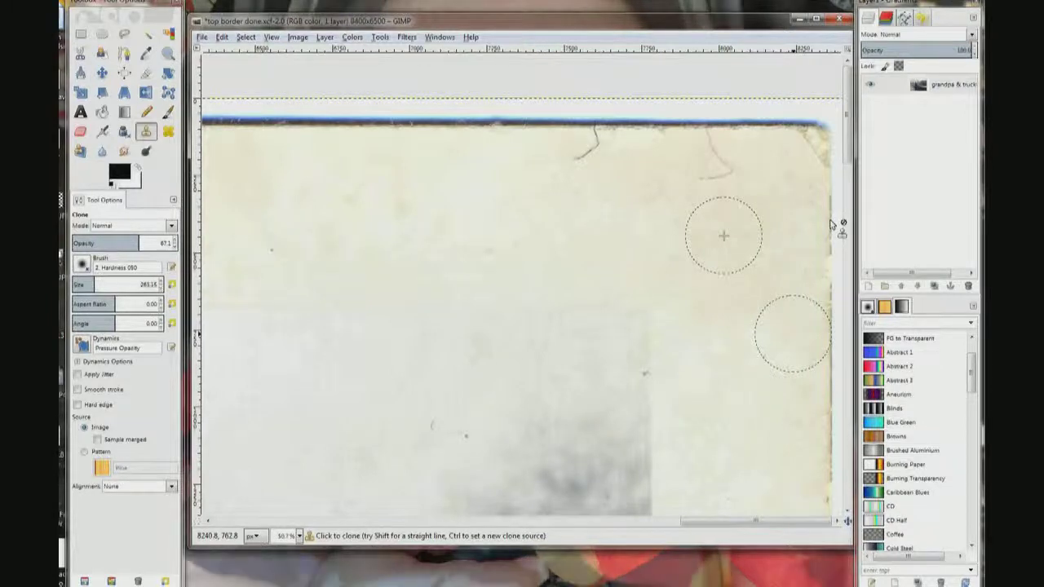
key("ctrl")
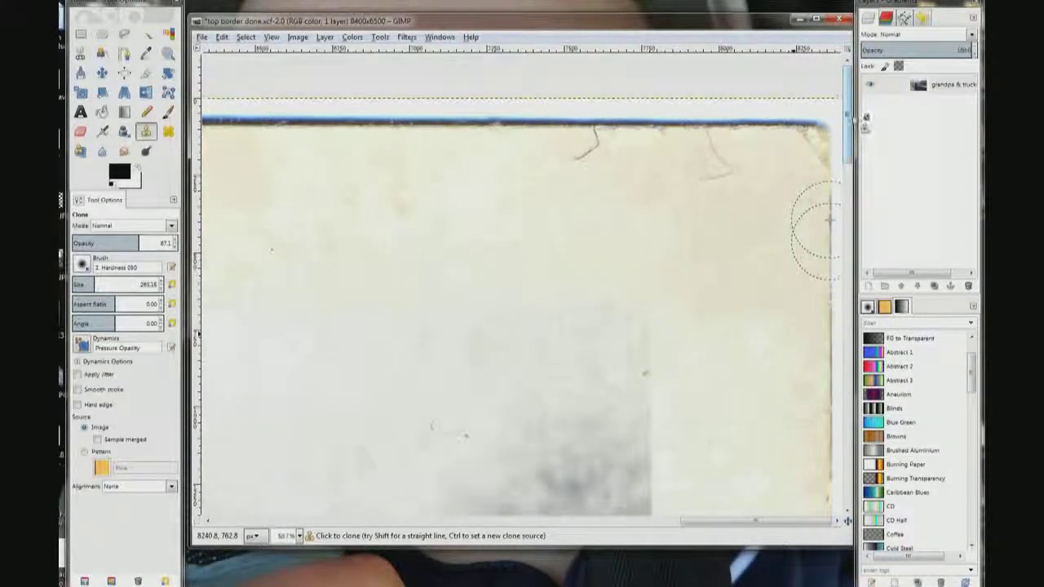
Step: Clone border texture from just below the bottom-right seam over the join with the pasted bottom strip
left_click_drag(849, 121, 845, 455)
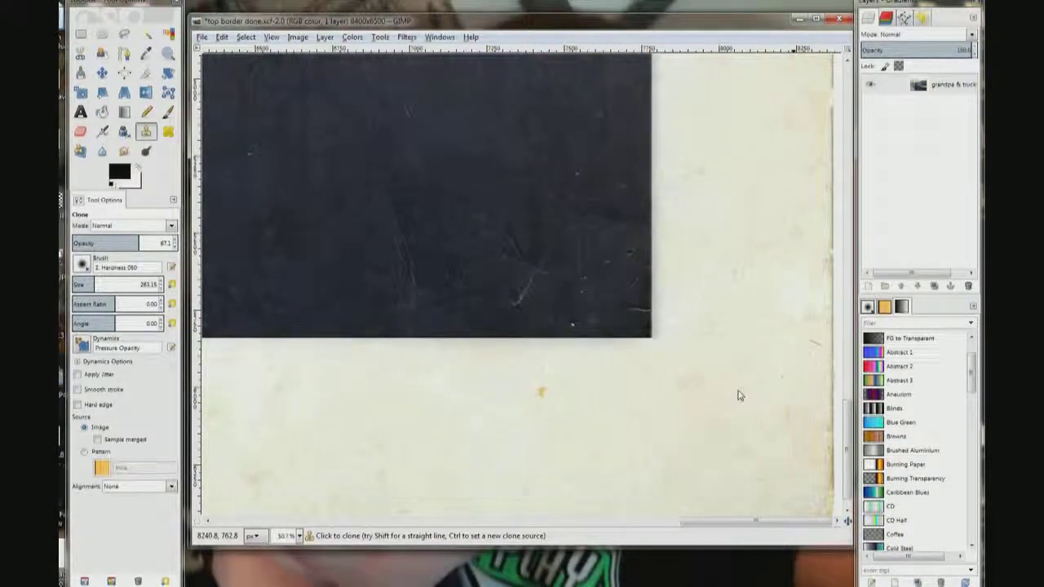
key("ctrl")
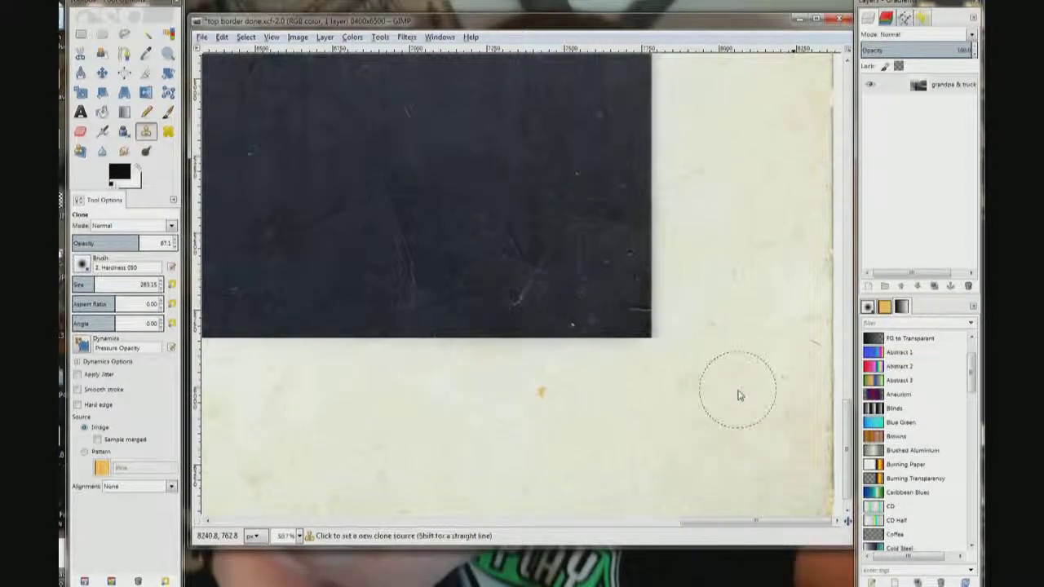
left_click(739, 395, "ctrl")
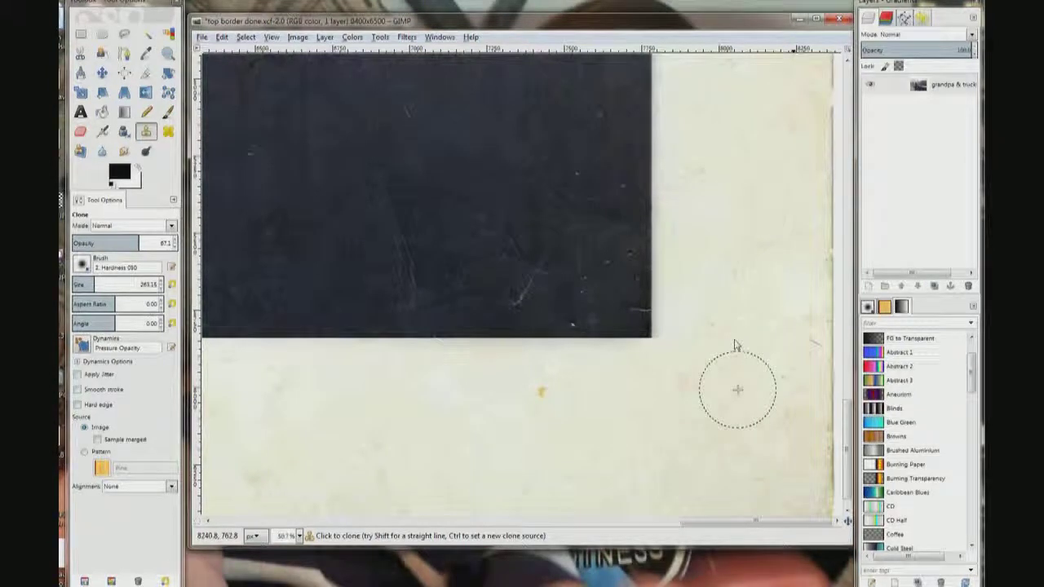
mouse_move(735, 345)
left_mouse_down()
mouse_move(757, 330)
mouse_move(790, 350)
mouse_move(720, 354)
mouse_move(688, 350)
left_mouse_up()
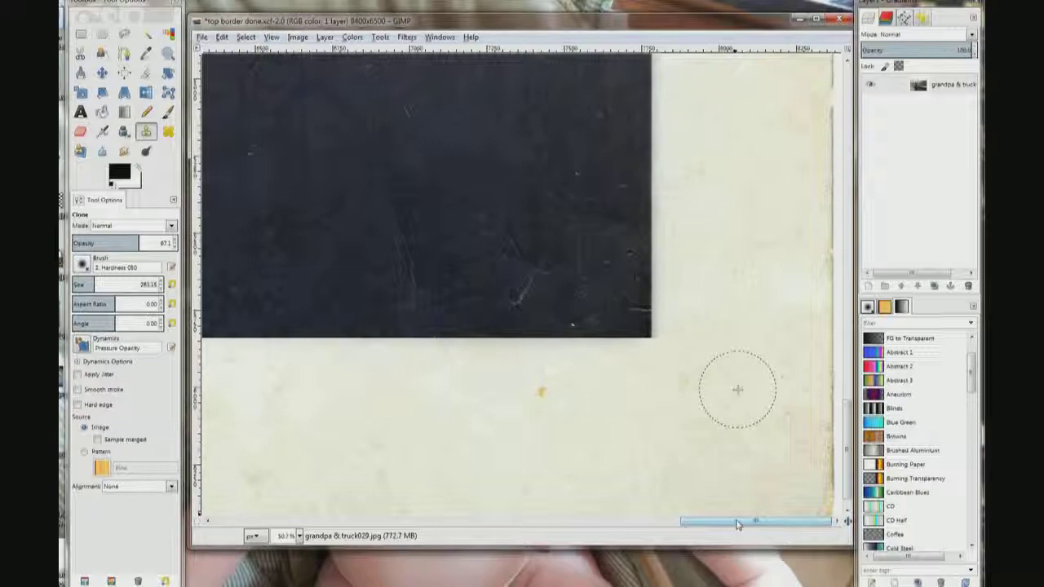
Step: Clone lighter side-border texture over the seam above the photo's bottom-left corner, out to the left edge
left_click_drag(737, 524, 404, 523)
left_click_drag(235, 542, 216, 516)
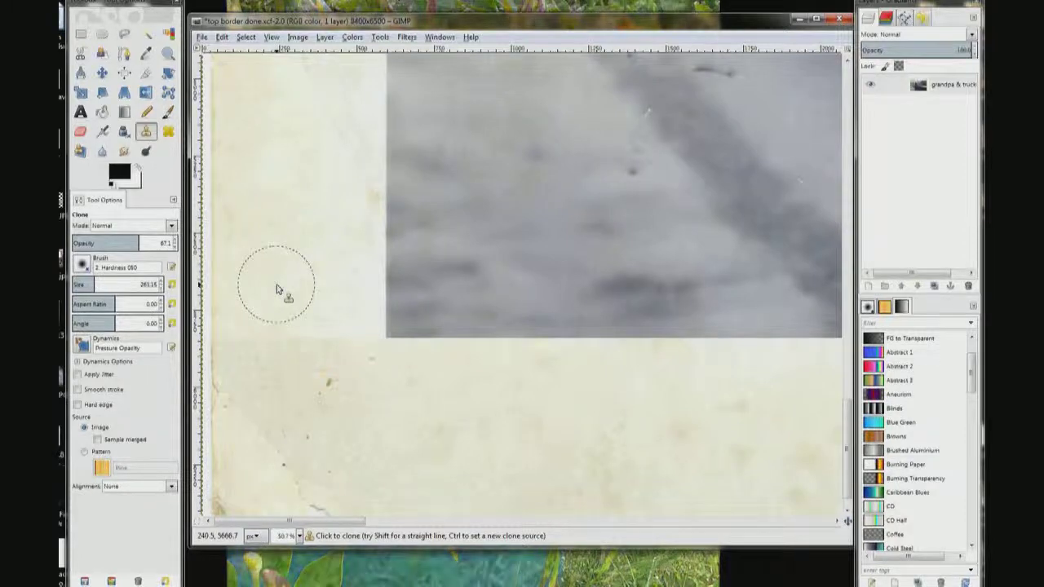
key("ctrl")
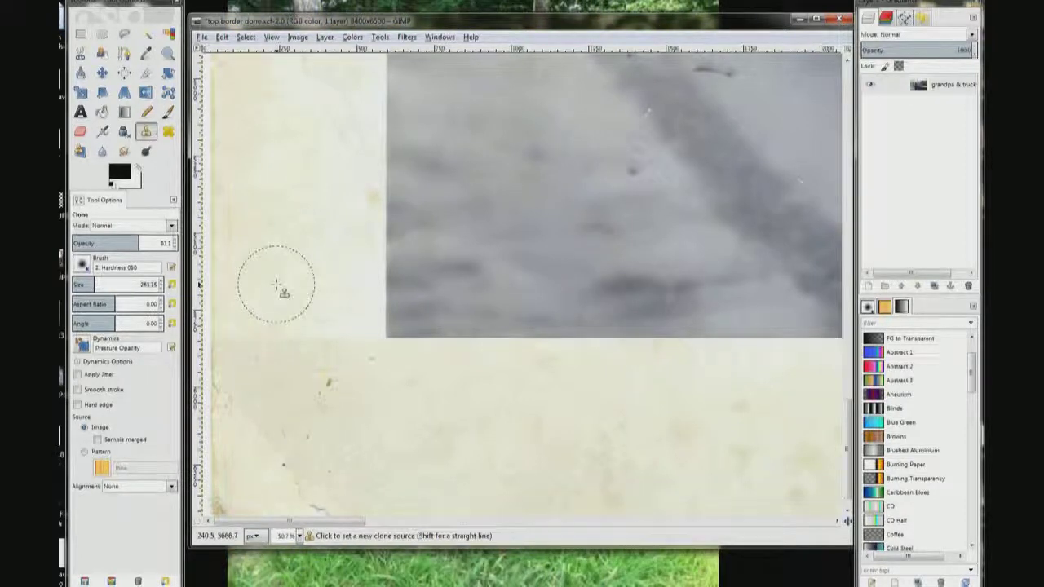
left_click(277, 285, "ctrl")
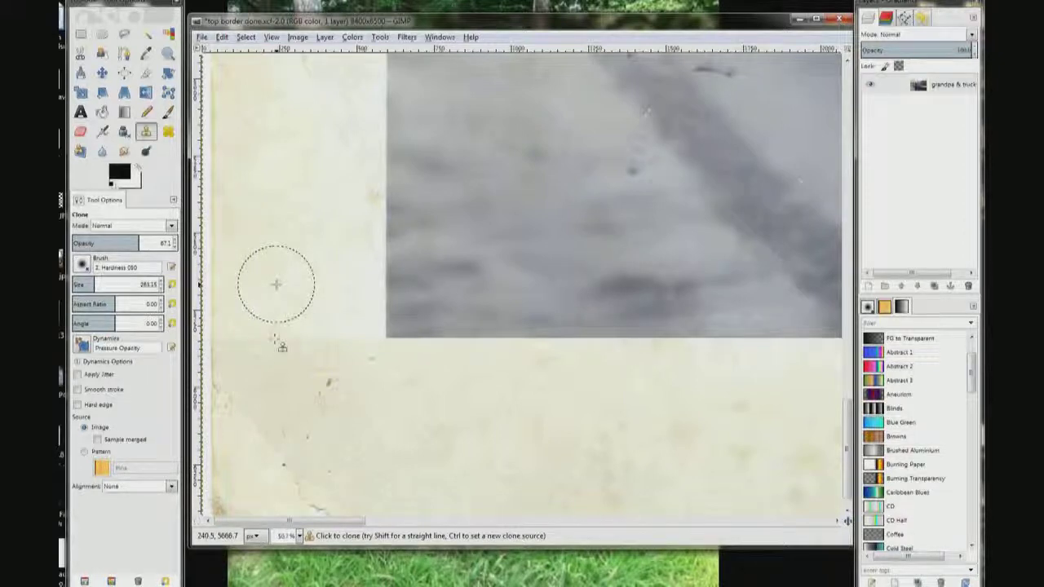
mouse_move(268, 350)
left_mouse_down()
mouse_move(250, 321)
mouse_move(298, 338)
mouse_move(339, 334)
mouse_move(240, 337)
mouse_move(249, 322)
mouse_move(282, 320)
mouse_move(296, 295)
left_mouse_up()
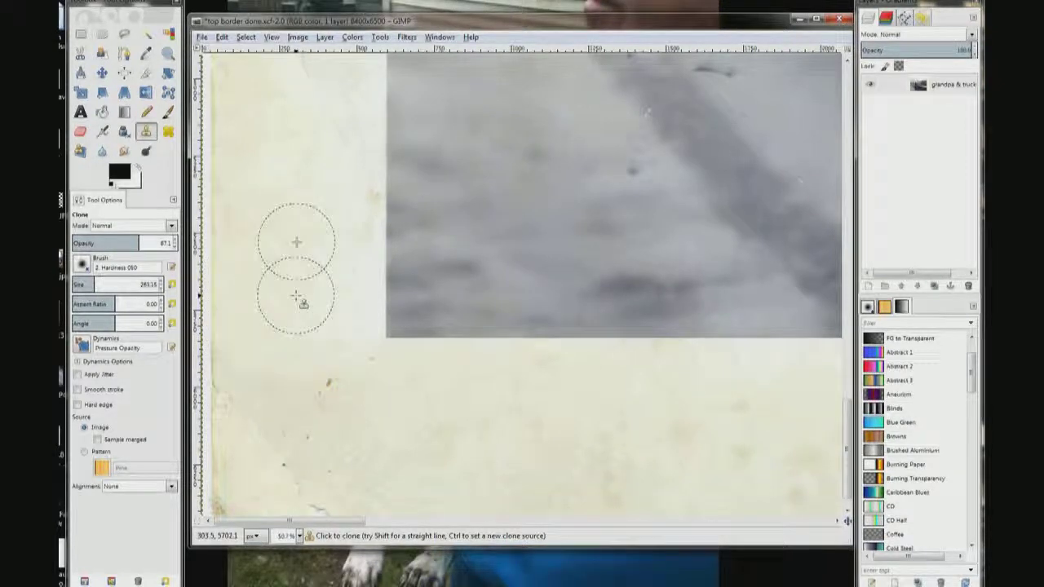
left_click(296, 295, "ctrl")
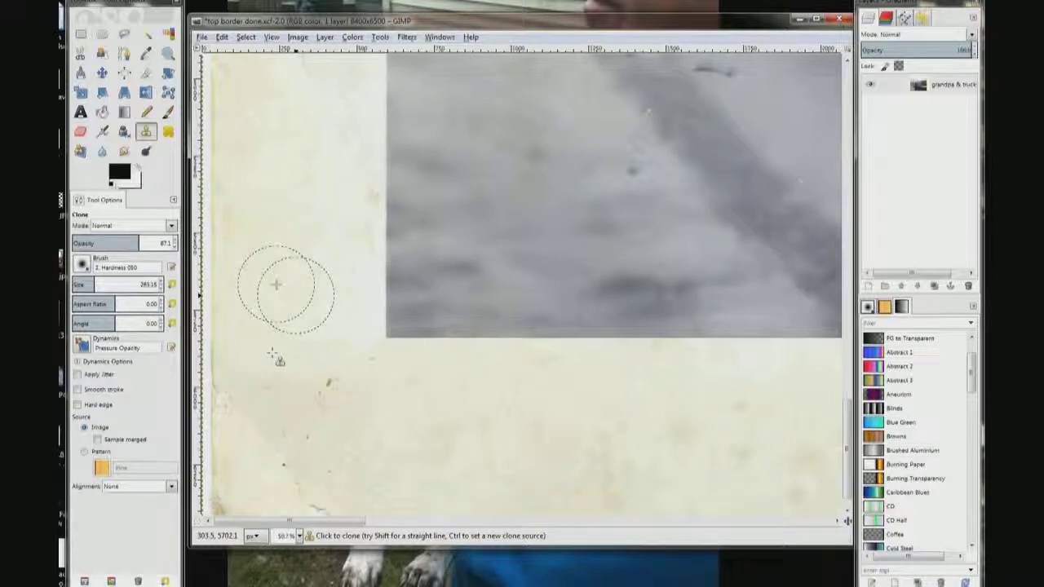
mouse_move(275, 350)
left_mouse_down()
mouse_move(273, 338)
mouse_move(261, 340)
left_mouse_up()
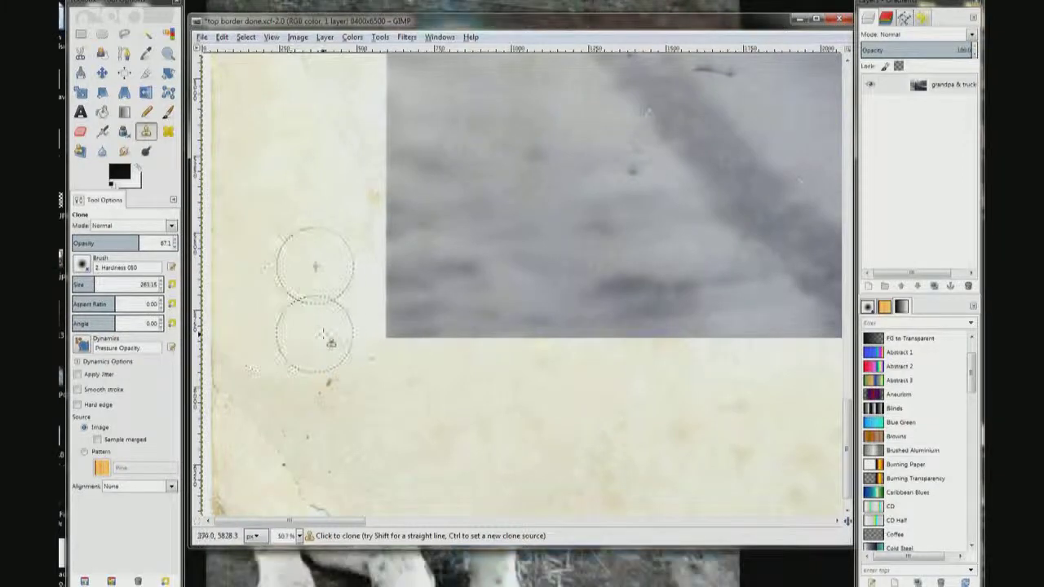
mouse_move(319, 343)
left_mouse_down()
mouse_move(353, 340)
mouse_move(322, 342)
left_mouse_up()
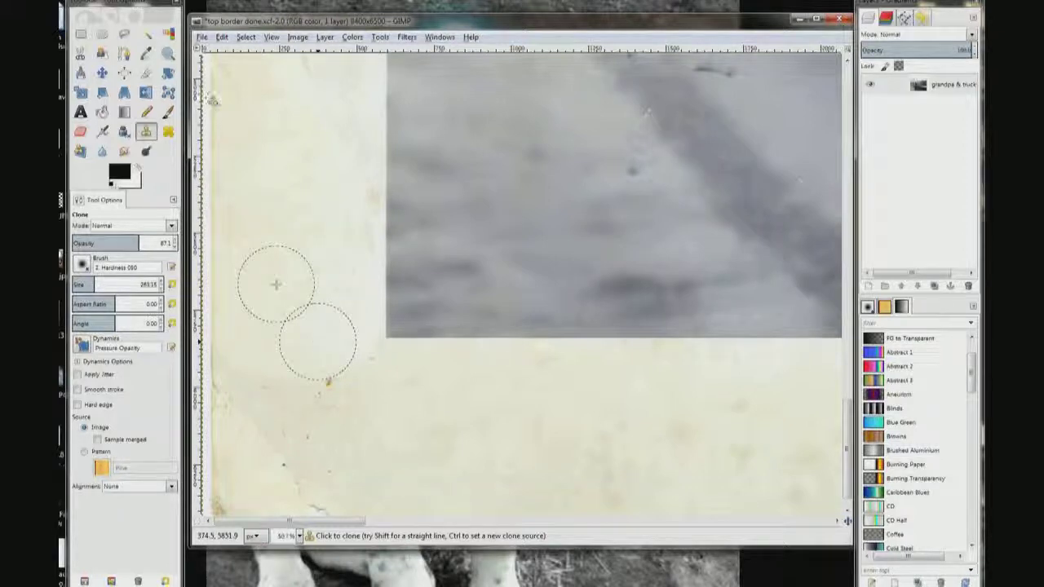
Step: Fit the whole image in the window to check the blended borders
left_click(271, 38)
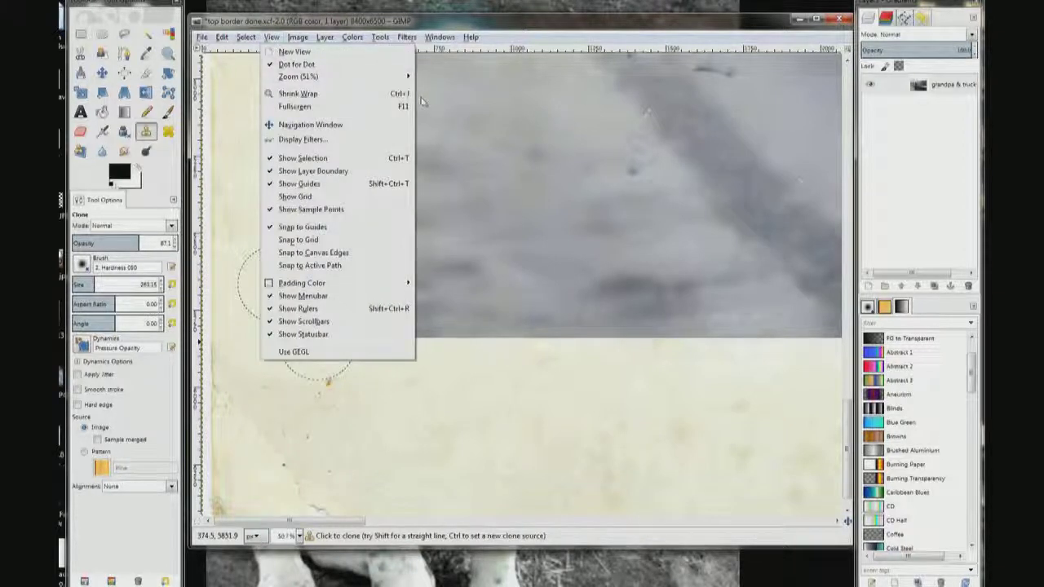
mouse_move(408, 76)
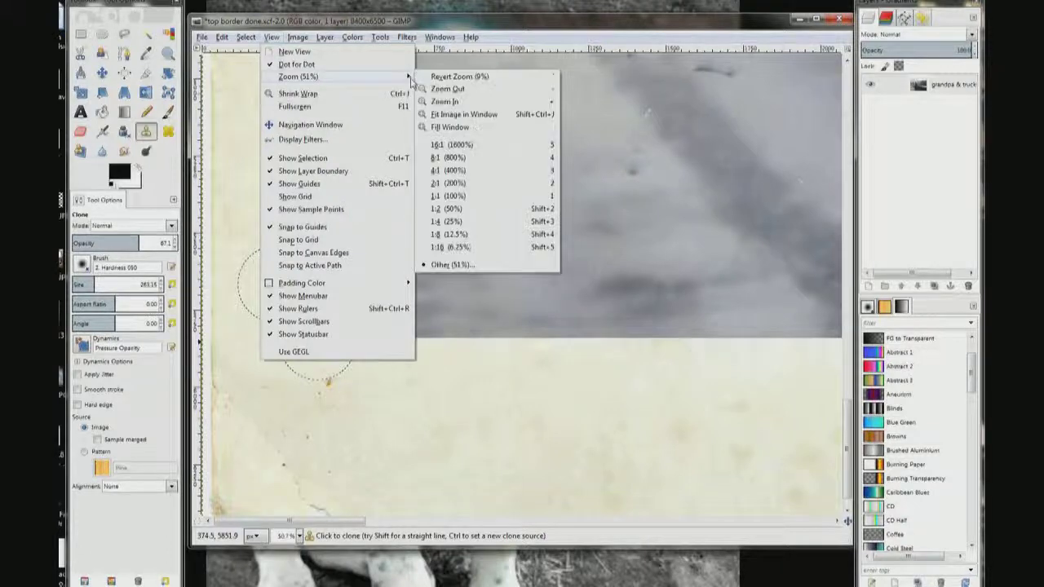
left_click(443, 115)
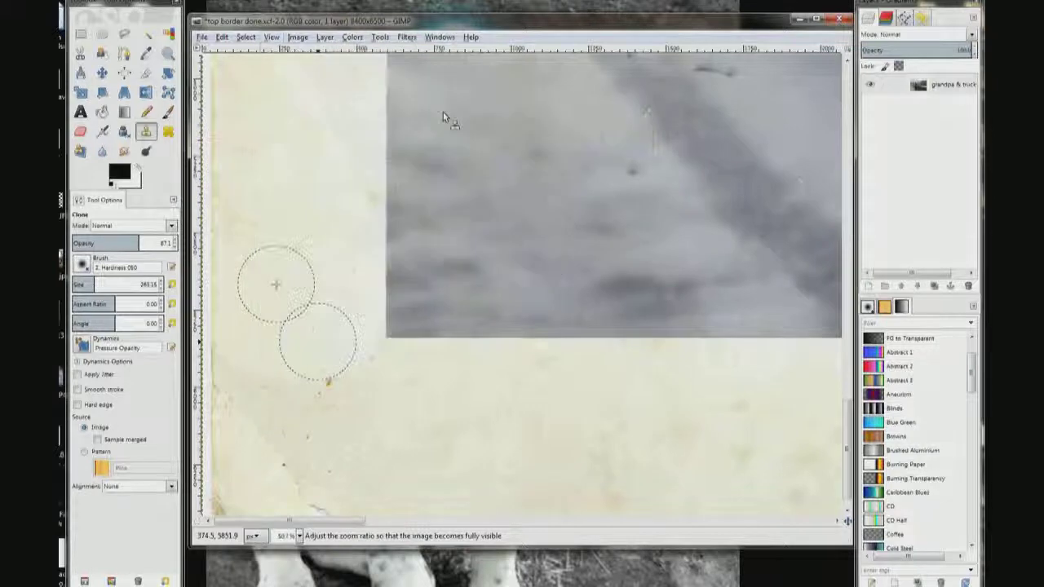